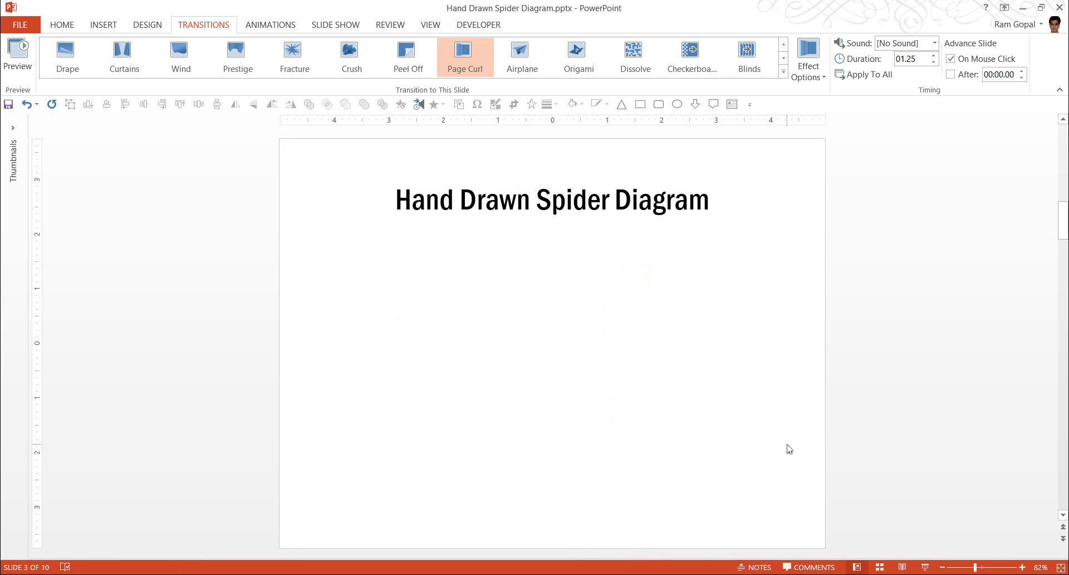
Step: Draw an open arching line across the middle of slide 3 with the Curve tool, rising from lower left and ending on the right
scroll(788, 447, "up", 1)
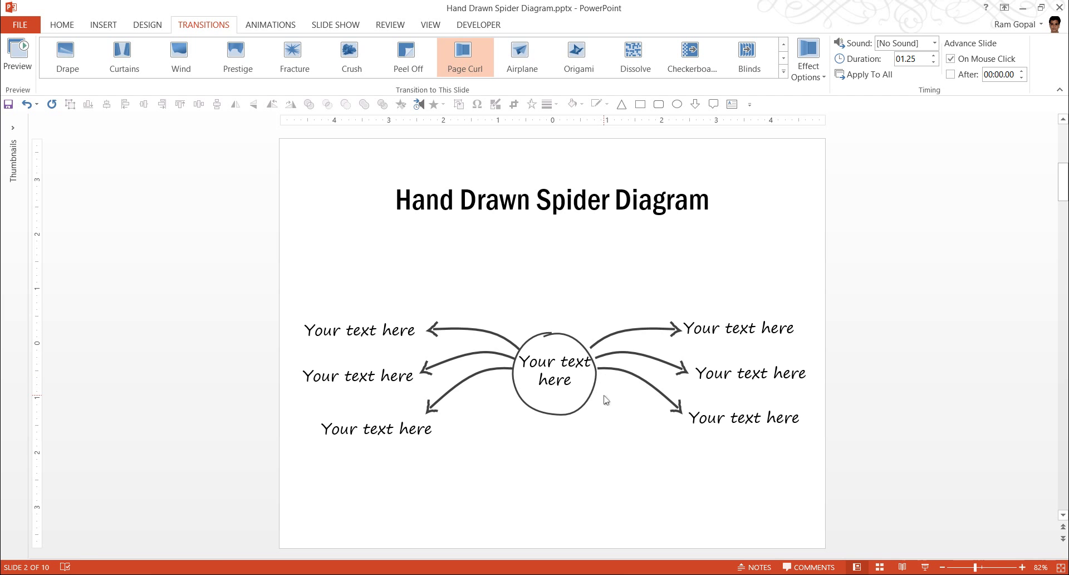
scroll(606, 399, "down", 1)
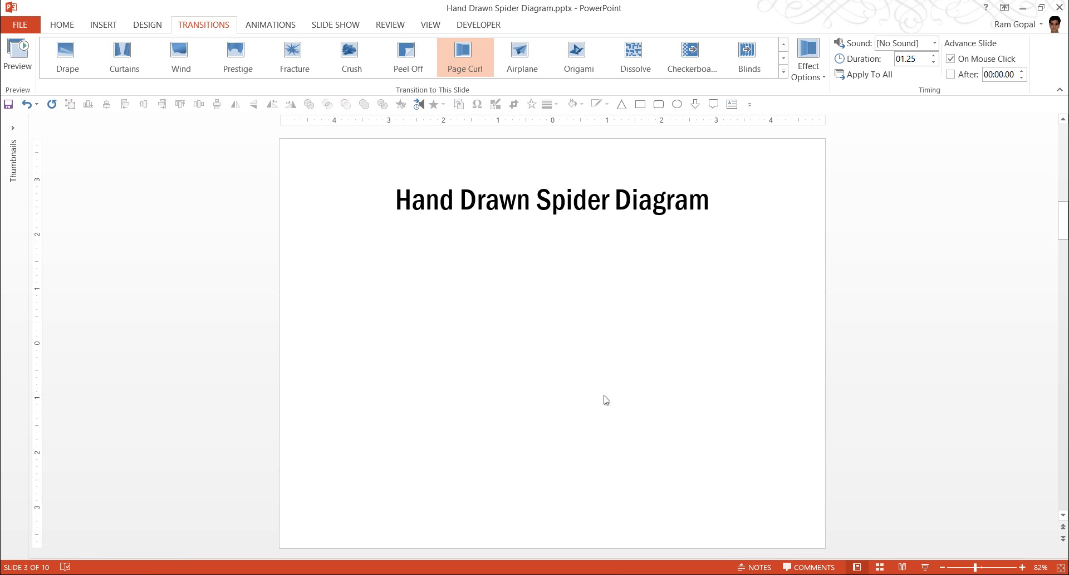
left_click(63, 24)
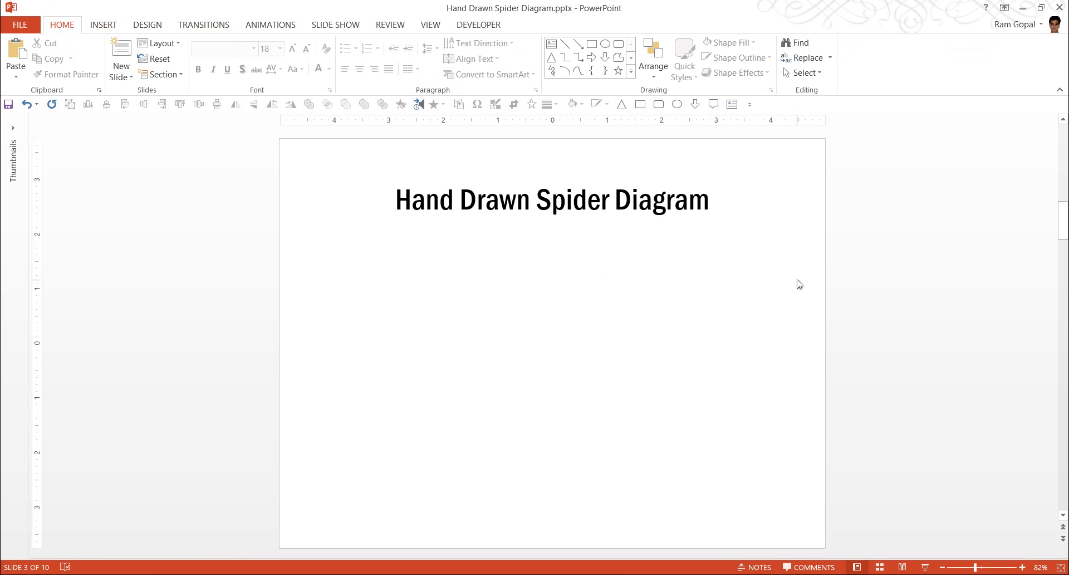
left_click(631, 71)
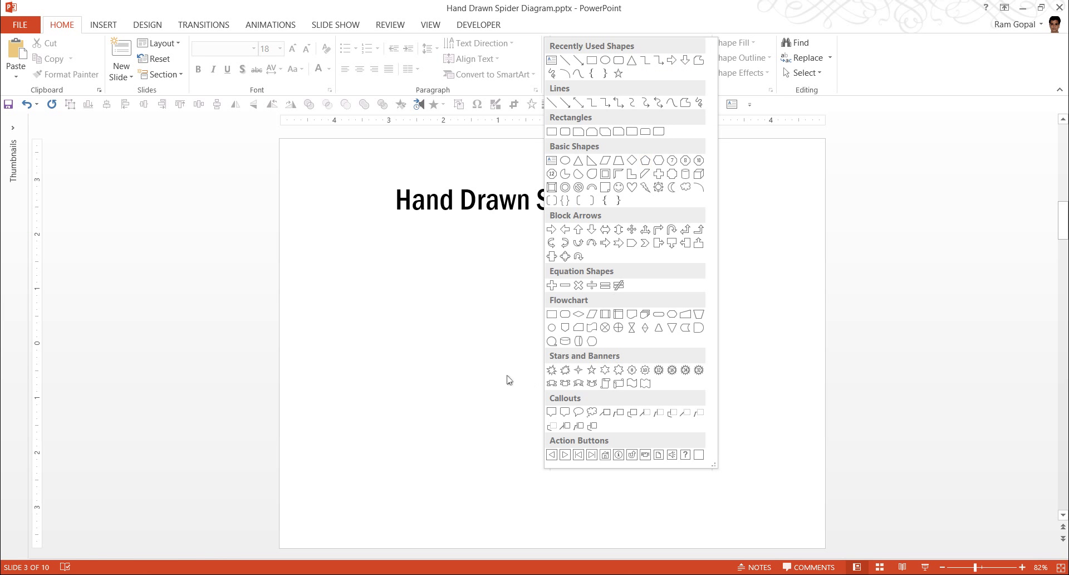
left_click(672, 104)
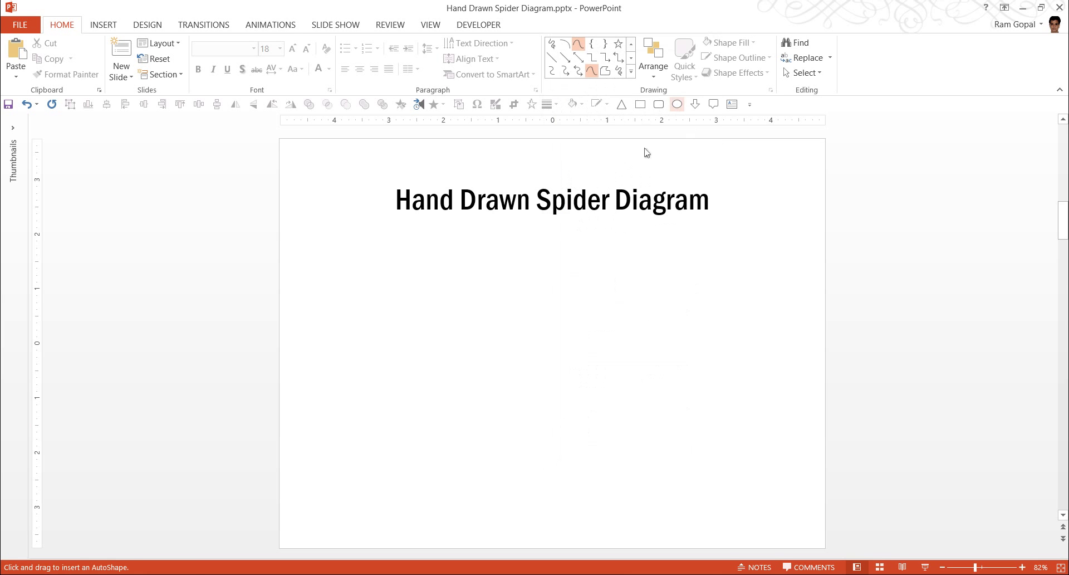
left_click(498, 395)
left_click(576, 343)
double_click(644, 355)
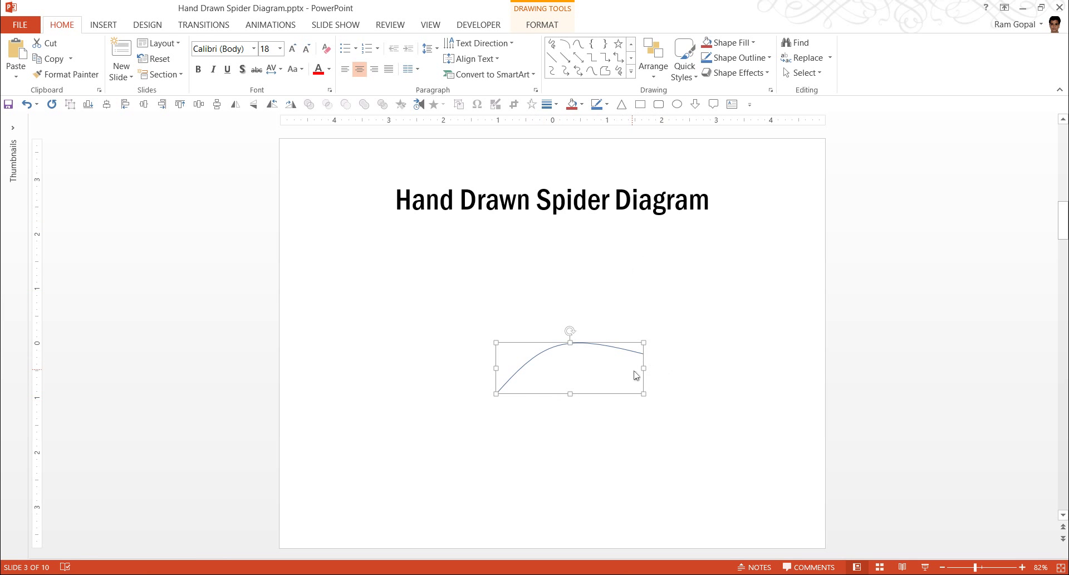
Step: Set the curve's line weight to 2¼ pt and its outline colour to a dark grey shade of black
left_click(555, 107)
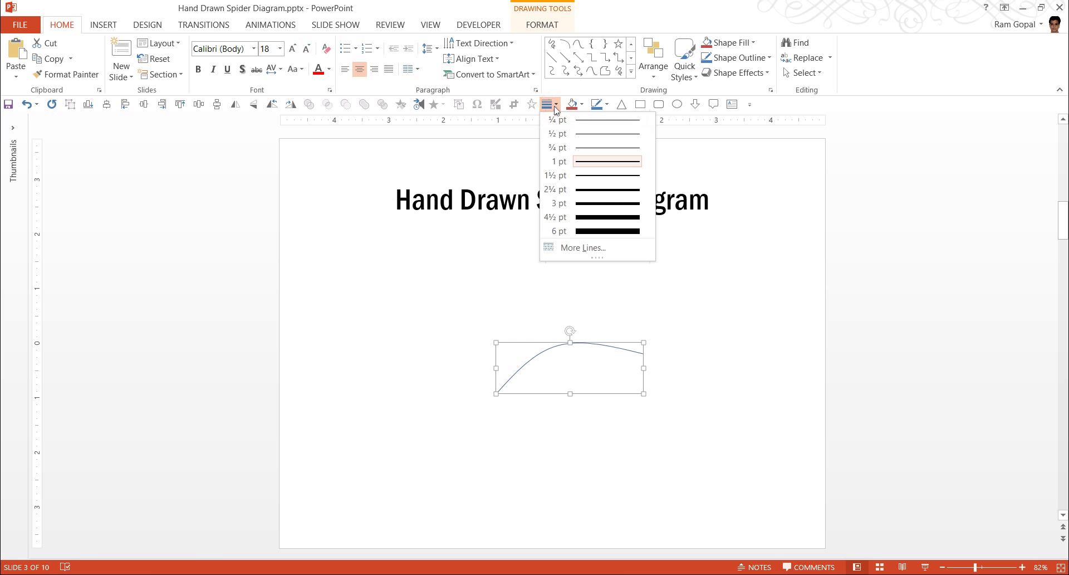
left_click(588, 192)
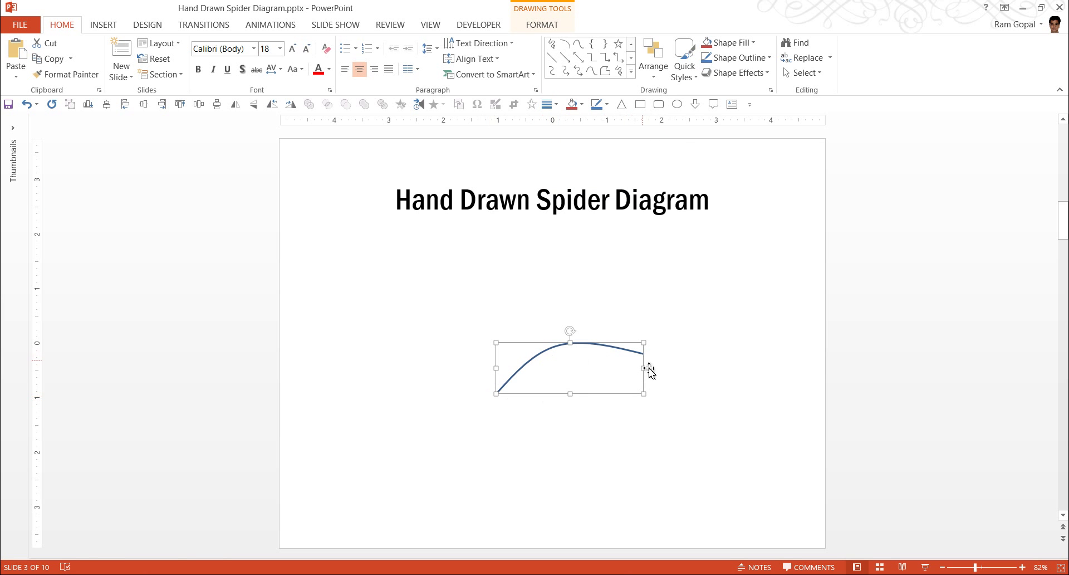
left_click(731, 62)
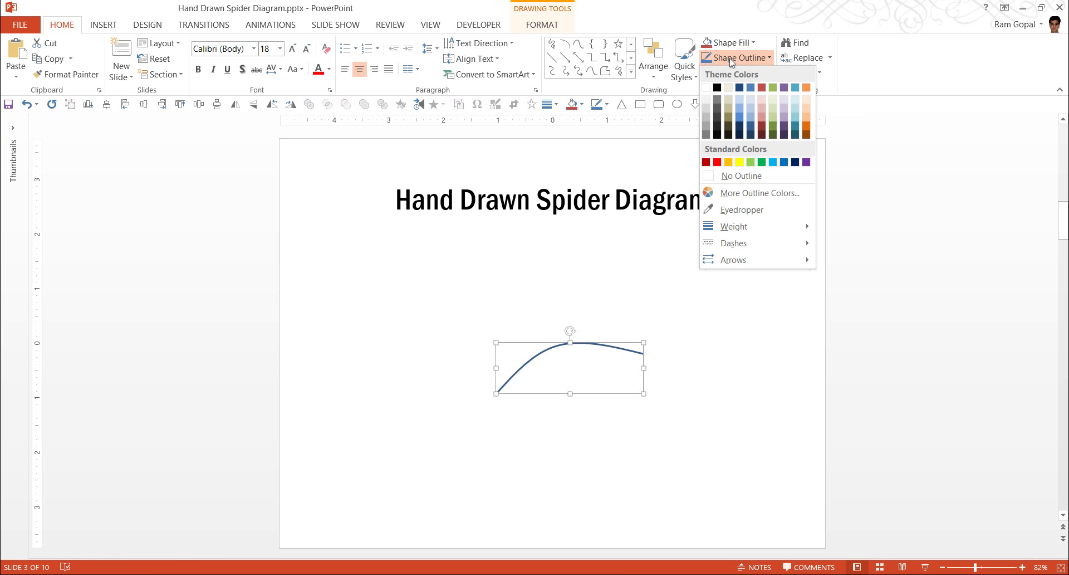
left_click(719, 118)
left_click(696, 392)
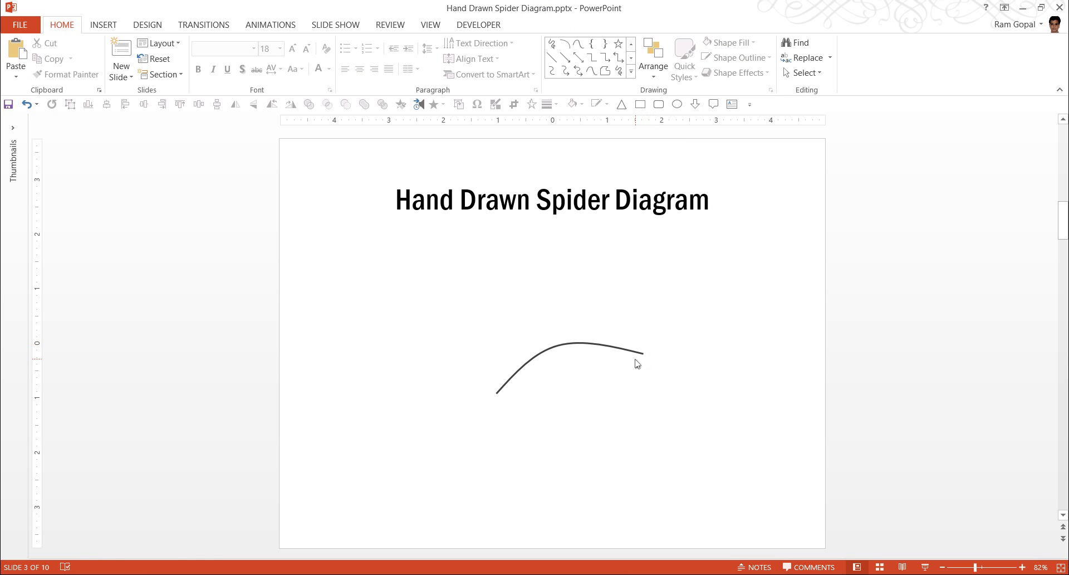
Step: Scribble a freehand arrowhead at the curve's right end and set its line weight to 2¼ pt
left_click(631, 72)
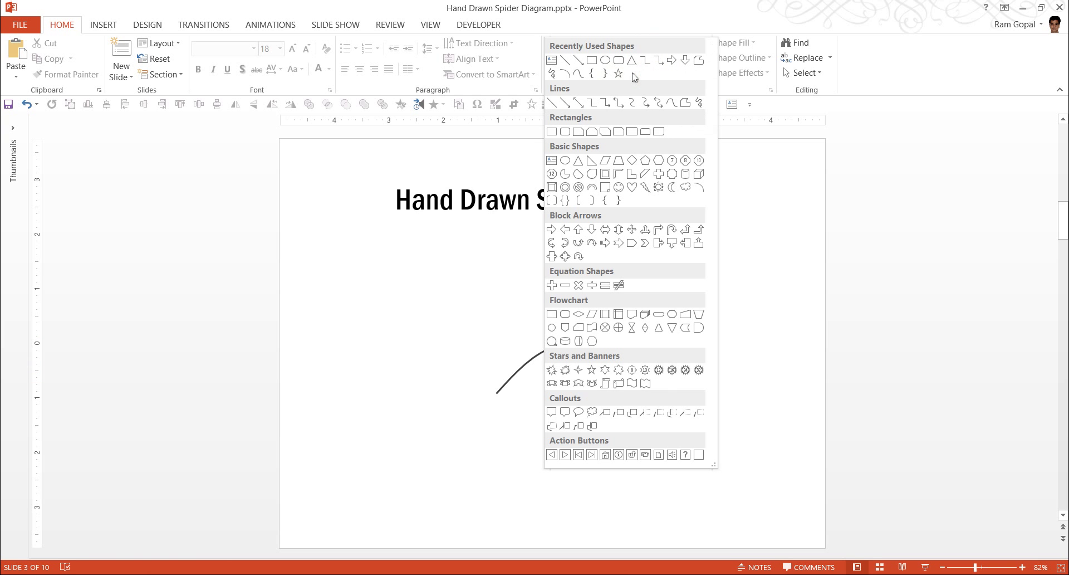
left_click(700, 105)
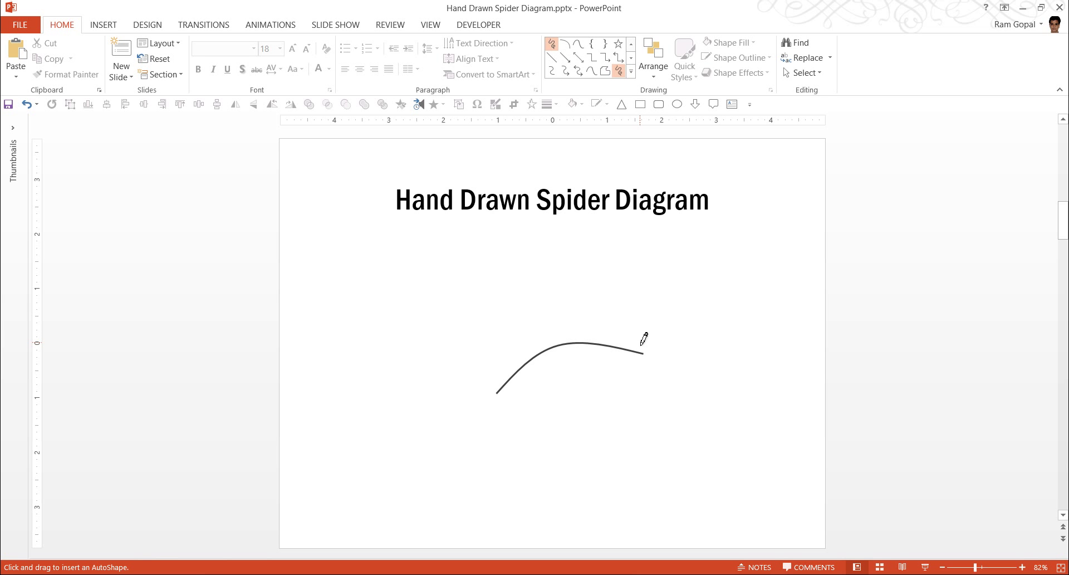
mouse_move(642, 341)
left_mouse_down()
mouse_move(657, 353)
mouse_move(634, 364)
left_mouse_up()
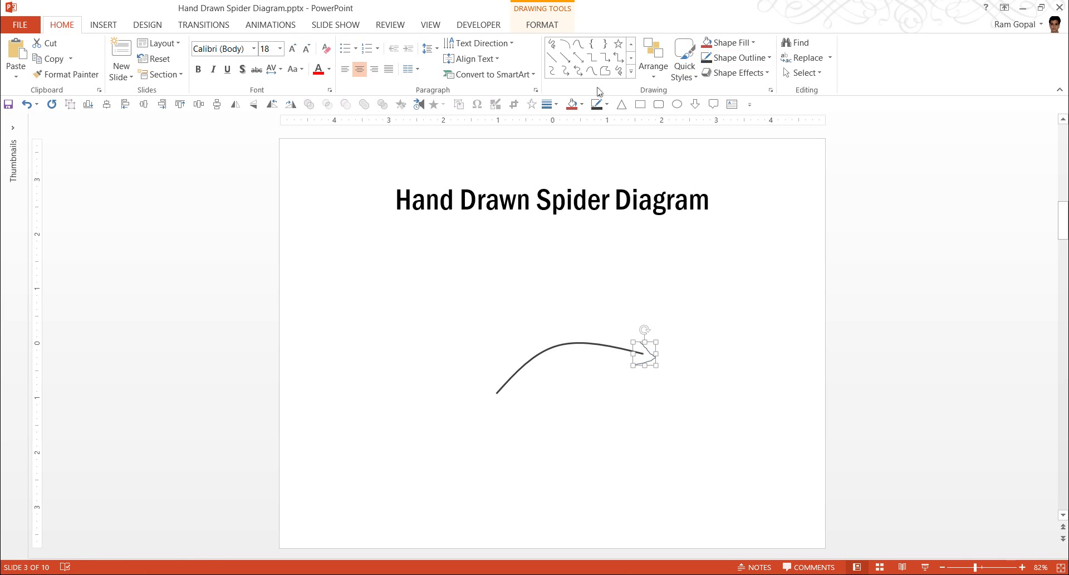
left_click(548, 104)
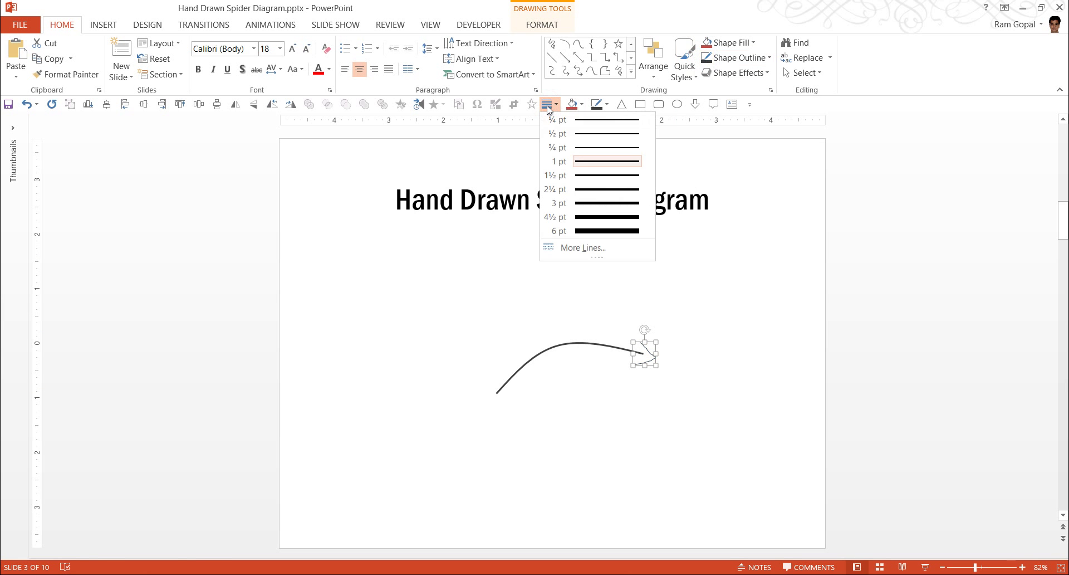
left_click(581, 190)
left_click(716, 376)
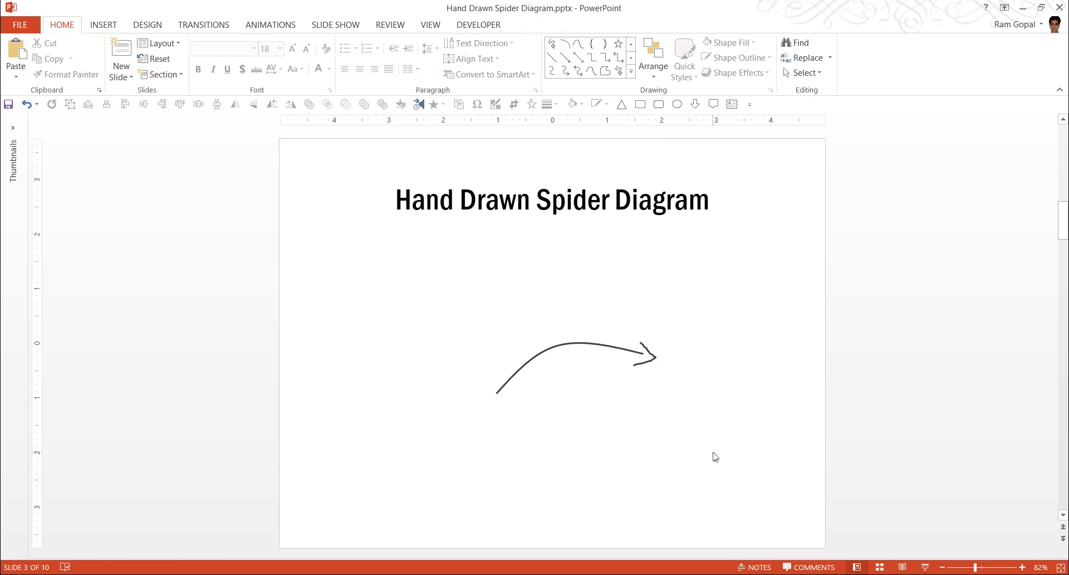
Step: Group the curve with its arrowhead and place the arrow right of the slide centre, slightly smaller and tilted clockwise
left_click_drag(715, 456, 377, 248)
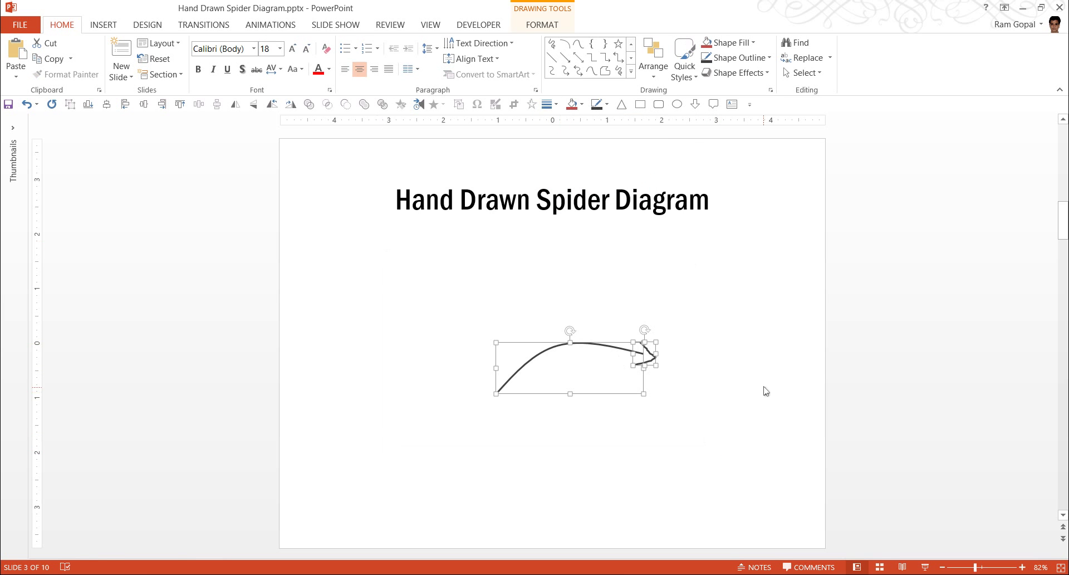
key("ctrl+g")
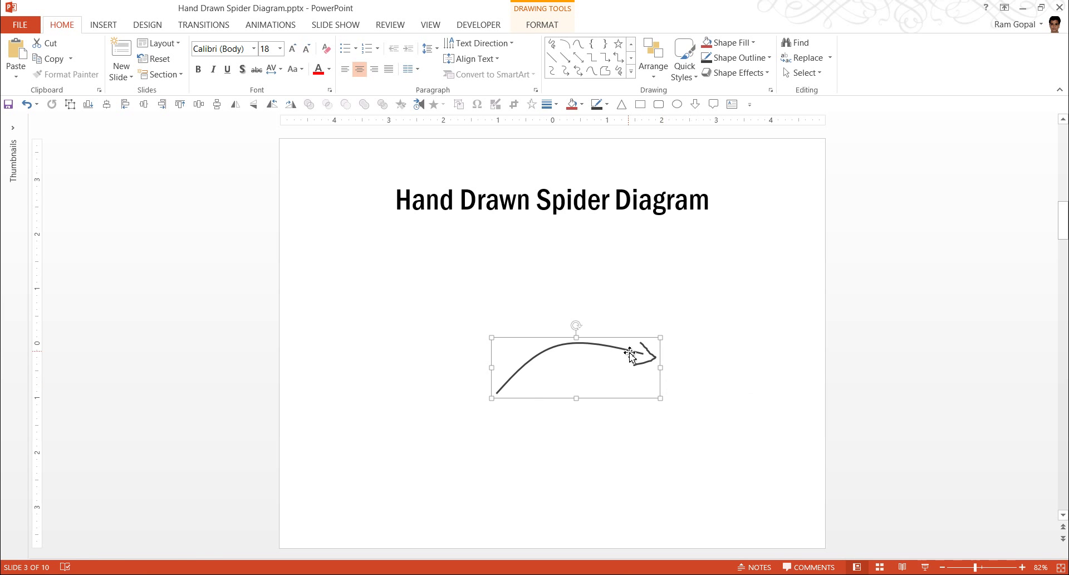
left_click_drag(630, 354, 694, 369)
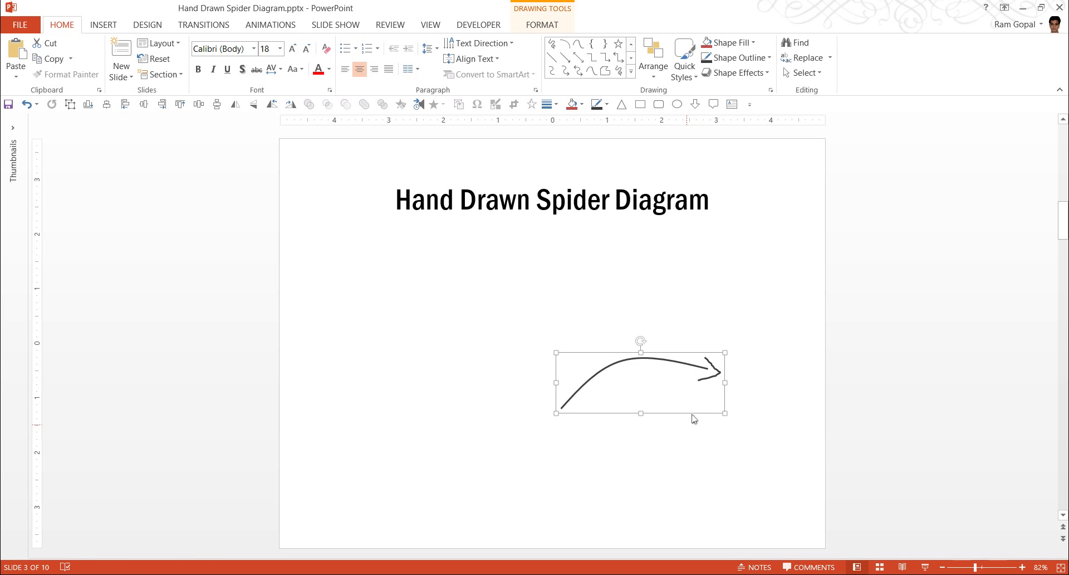
left_click_drag(641, 341, 650, 343)
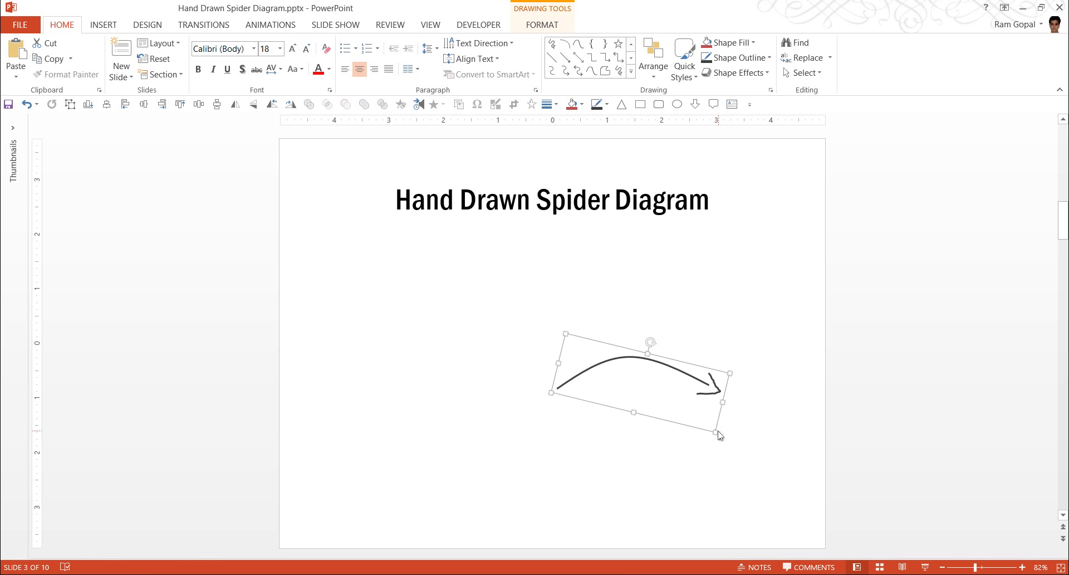
left_click_drag(717, 432, 700, 422)
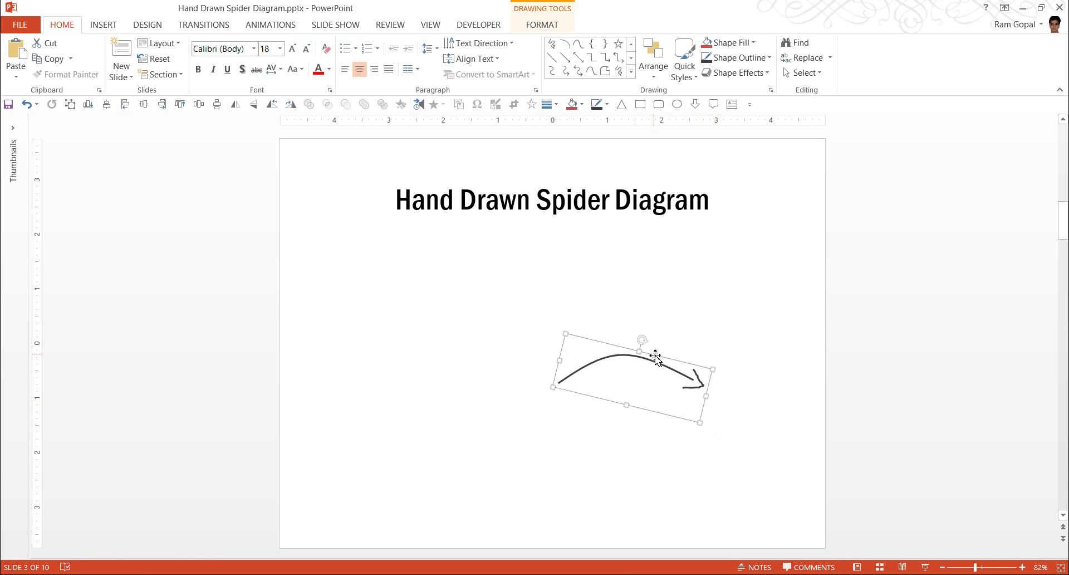
left_click_drag(655, 357, 688, 367)
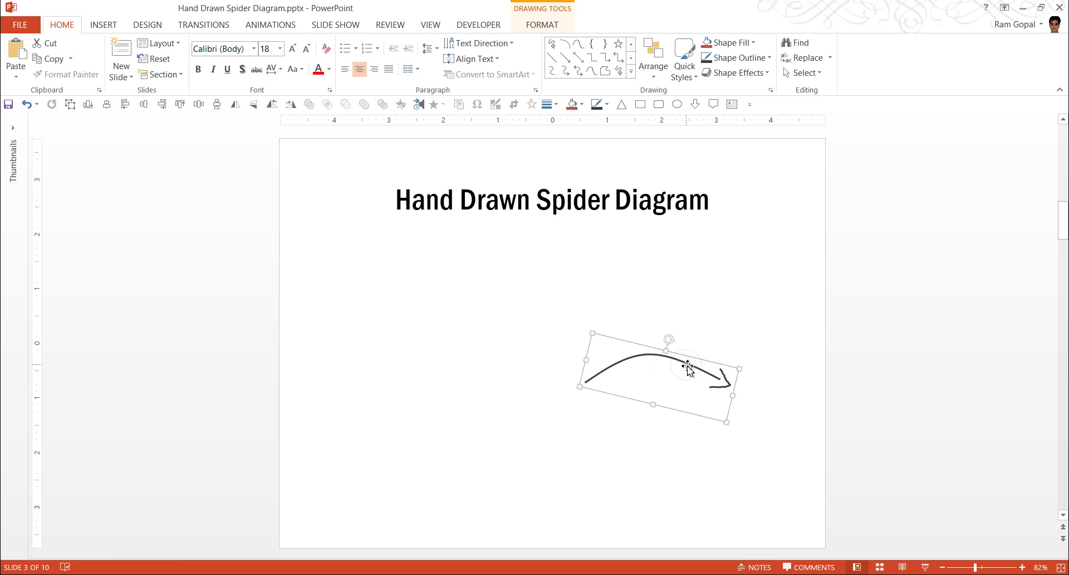
key("Left")
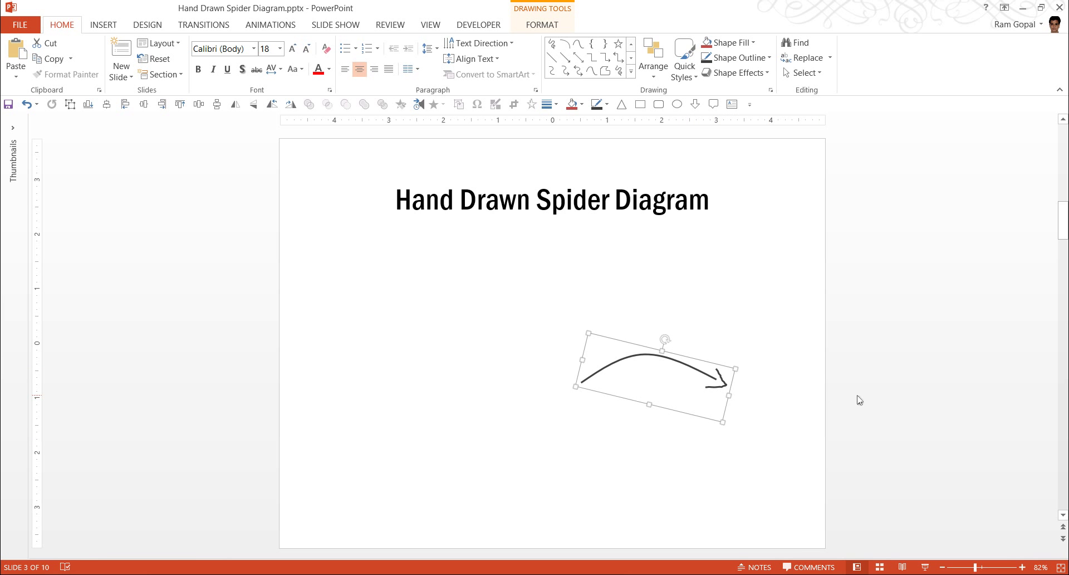
Step: Duplicate the arrow and rotate the copy further clockwise so it points lower, starting from the same point as the original
key("ctrl+d")
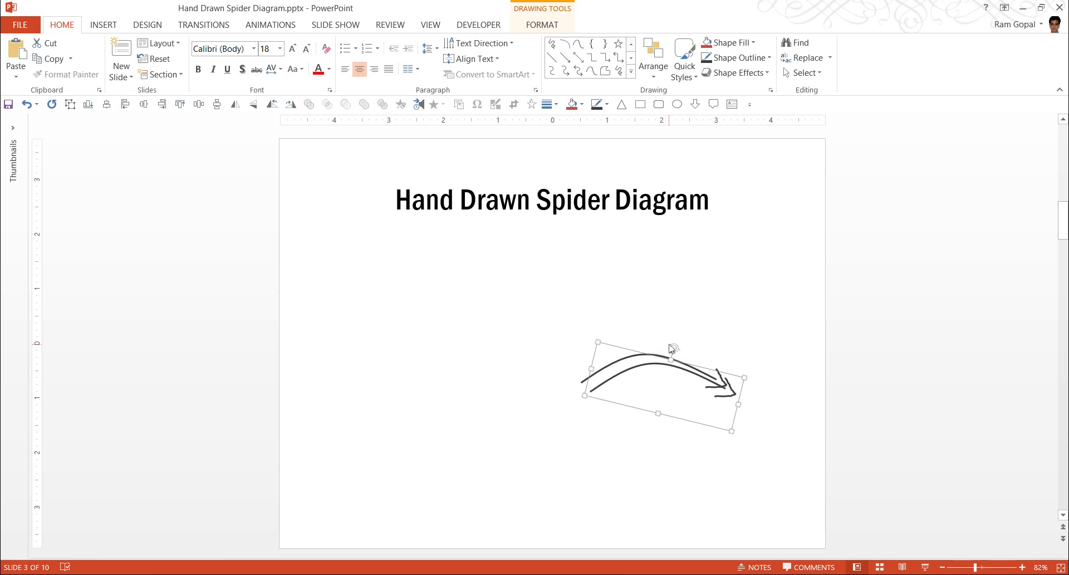
left_click_drag(678, 347, 677, 396)
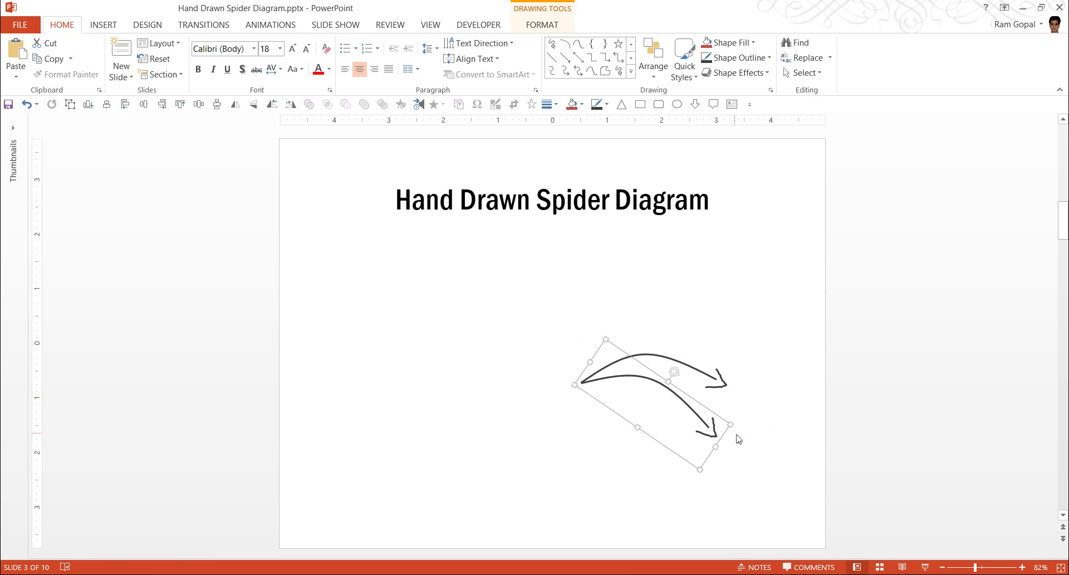
left_click(739, 382)
Step: Add a third copy of the arrow above the others, rotated counter-clockwise to point right from the shared starting point
left_click(685, 406)
key("ctrl+d")
left_click_drag(685, 381, 682, 327)
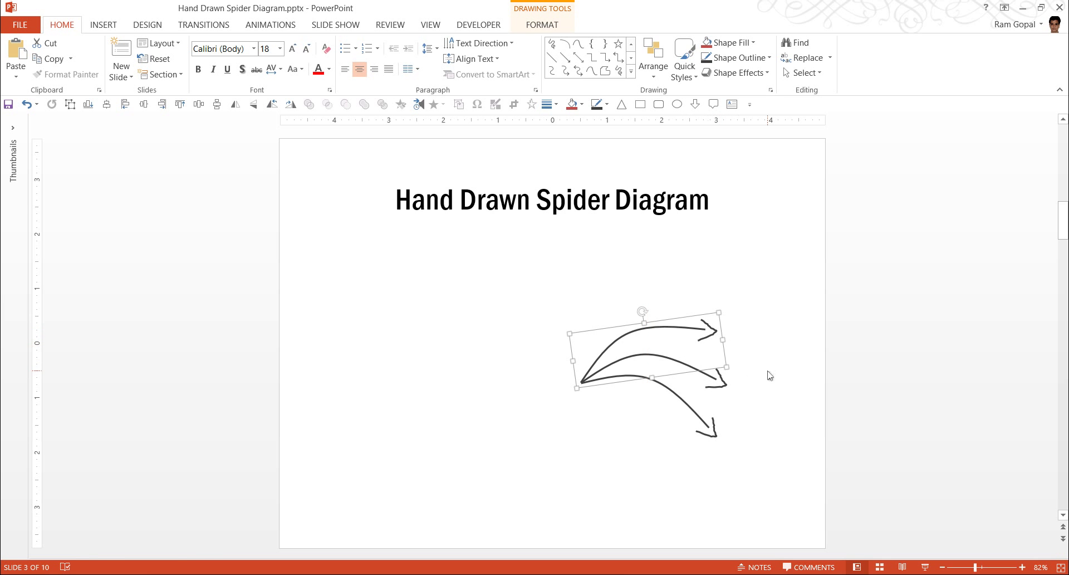
left_click(766, 489)
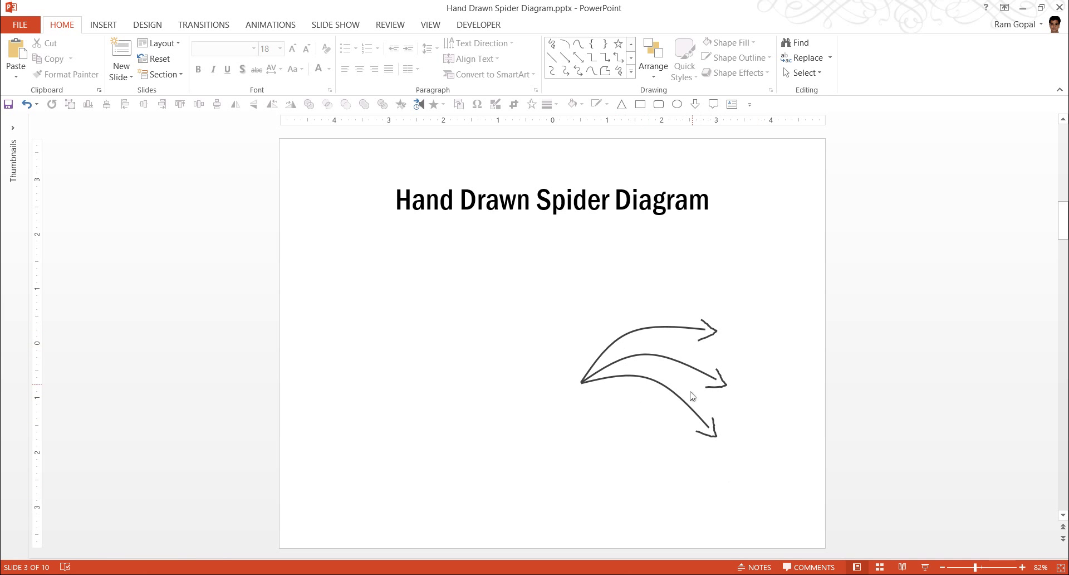
Step: Group all three curved arrows into one object, keeping them in place
mouse_move(745, 450)
left_mouse_down()
mouse_move(618, 387)
mouse_move(549, 285)
left_mouse_up()
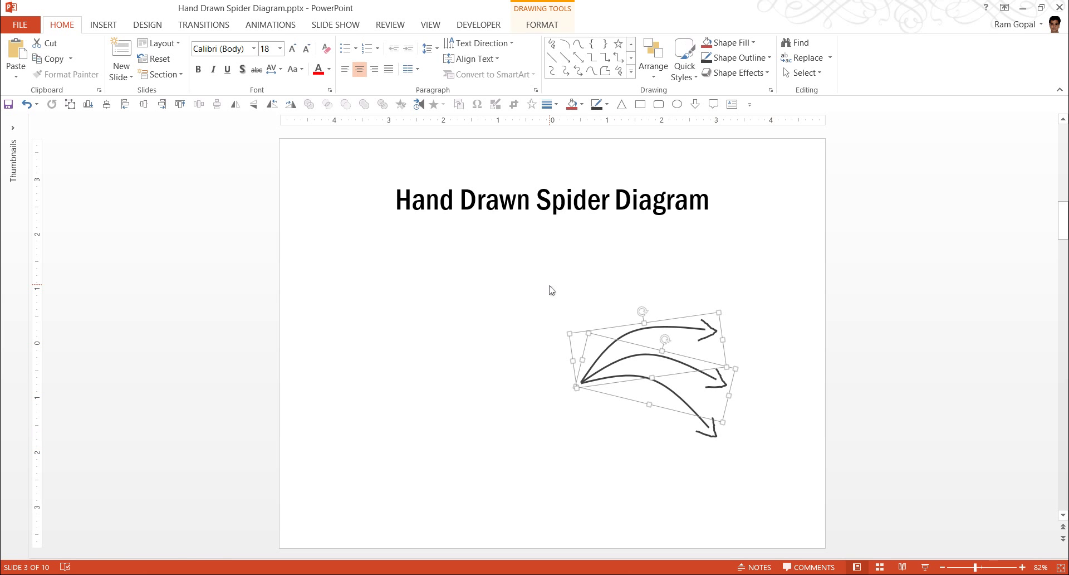
key("ctrl+g")
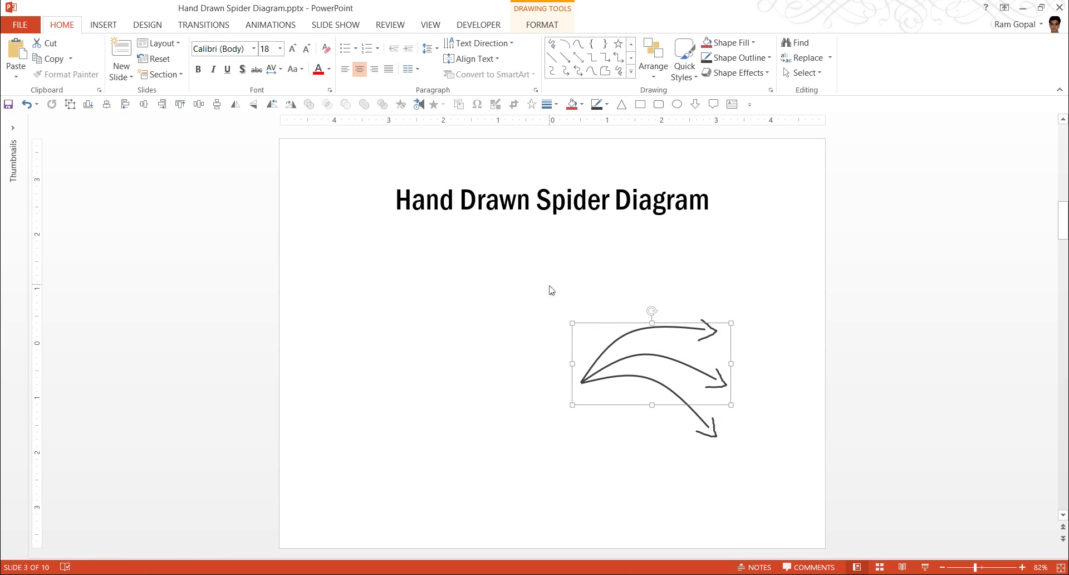
left_click_drag(693, 328, 697, 313)
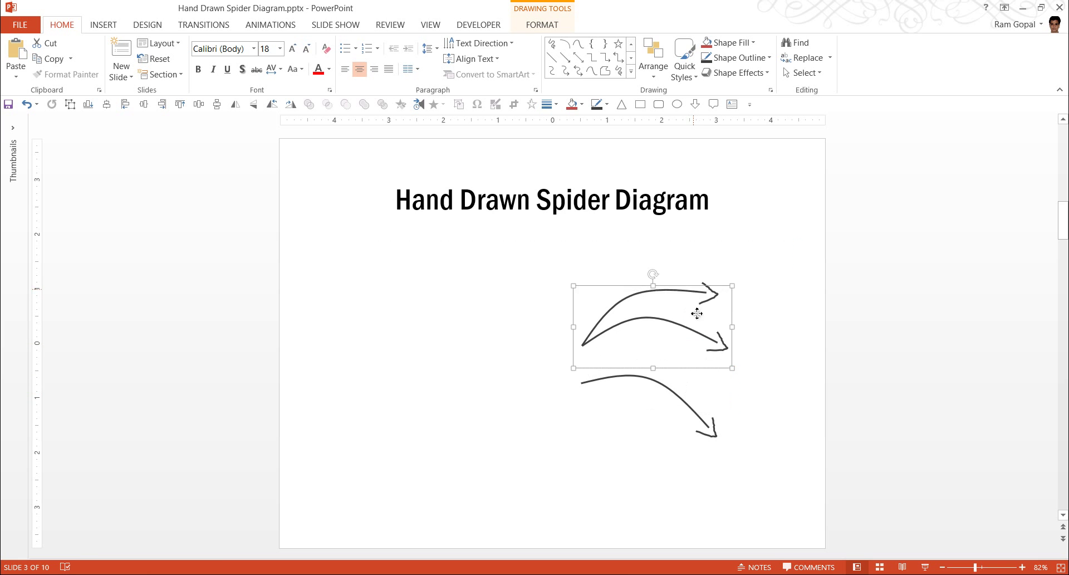
key("ctrl+z")
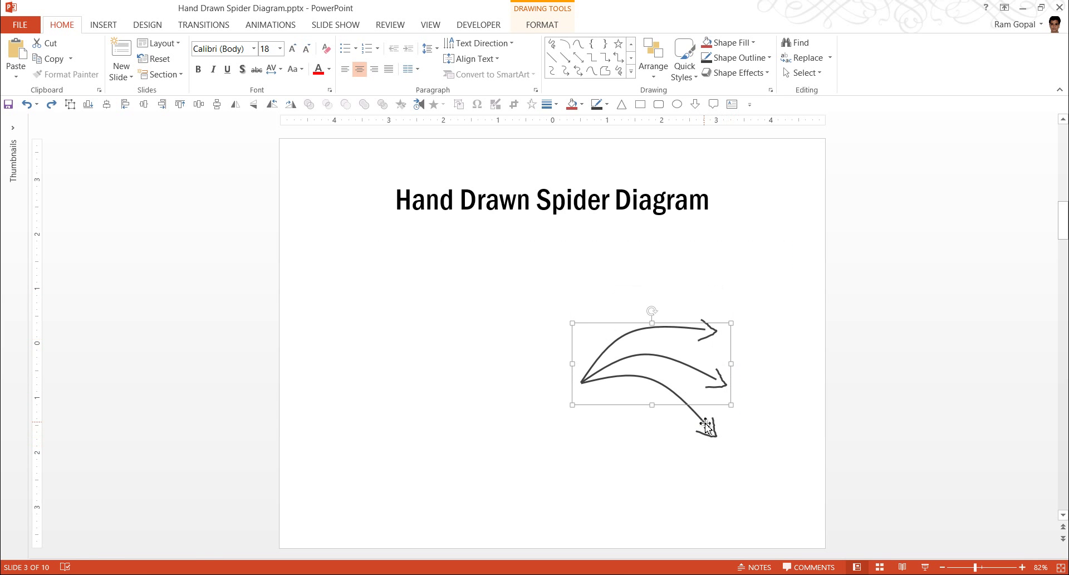
left_click(711, 429, "shift")
key("ctrl+g")
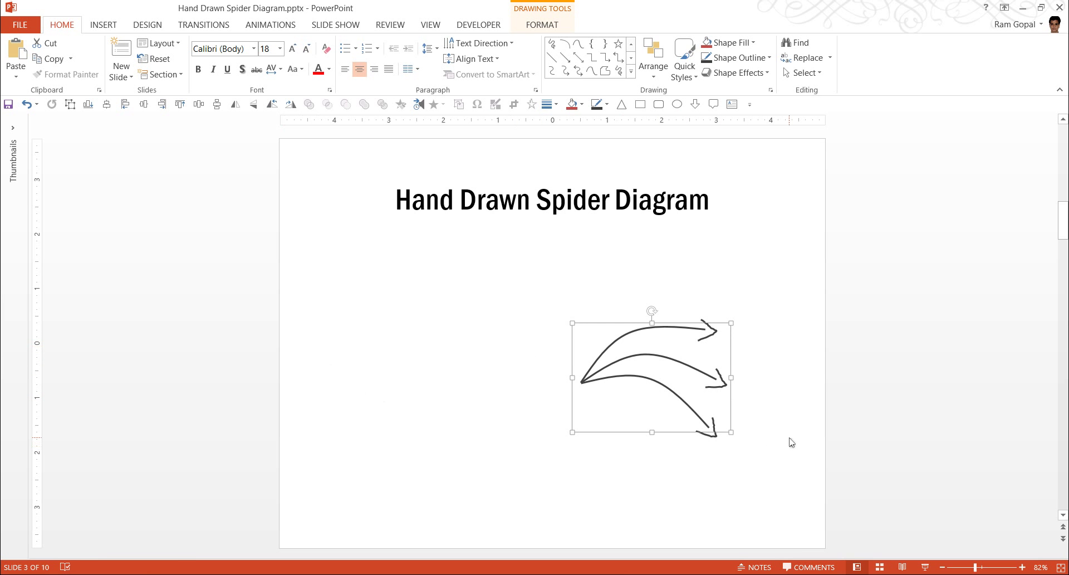
Step: Duplicate the group of three arrows and flip the copy horizontally
key("ctrl+d")
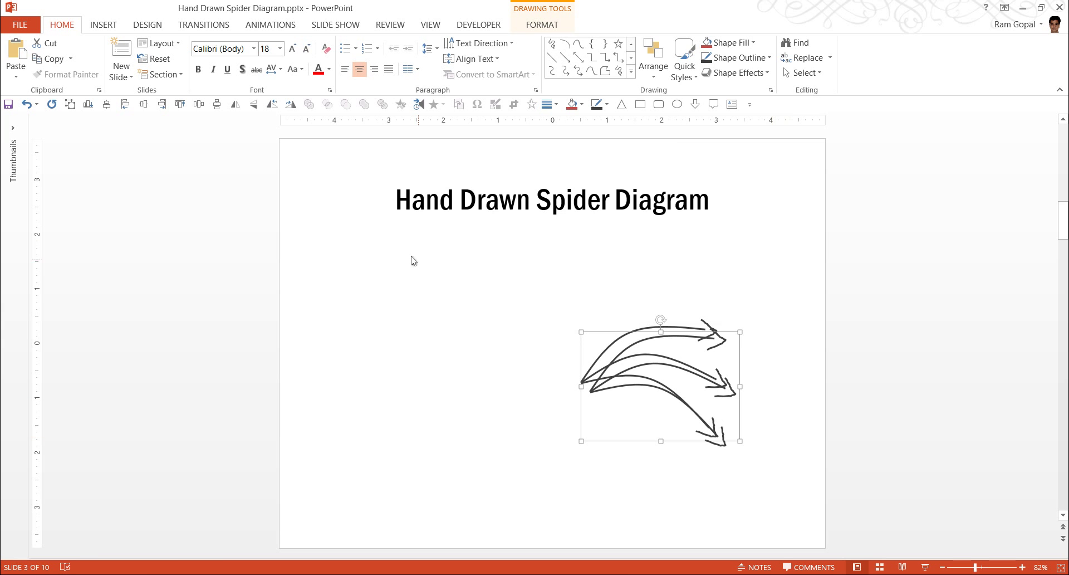
left_click(651, 73)
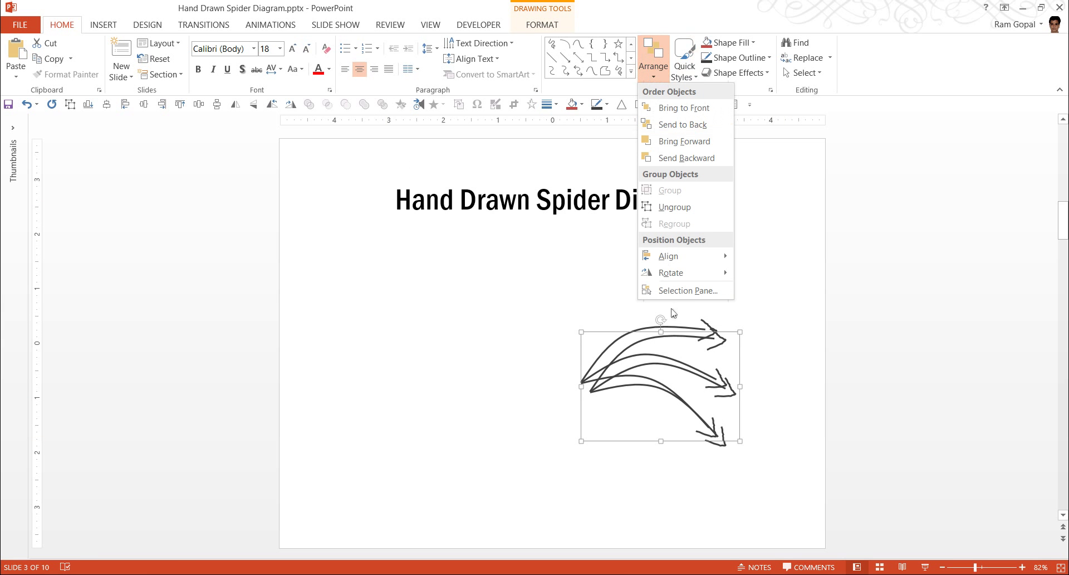
mouse_move(675, 273)
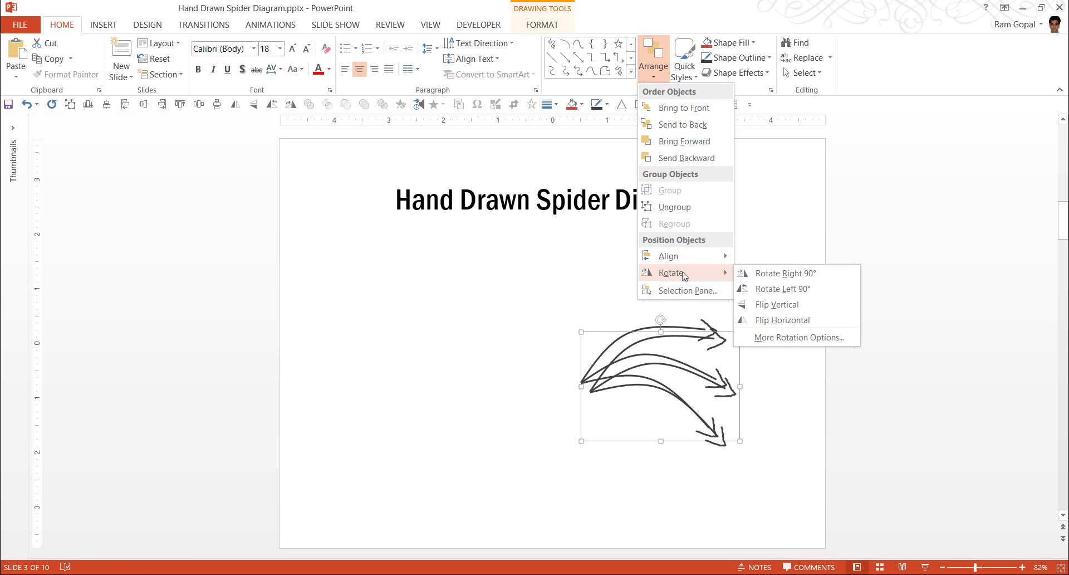
left_click(774, 321)
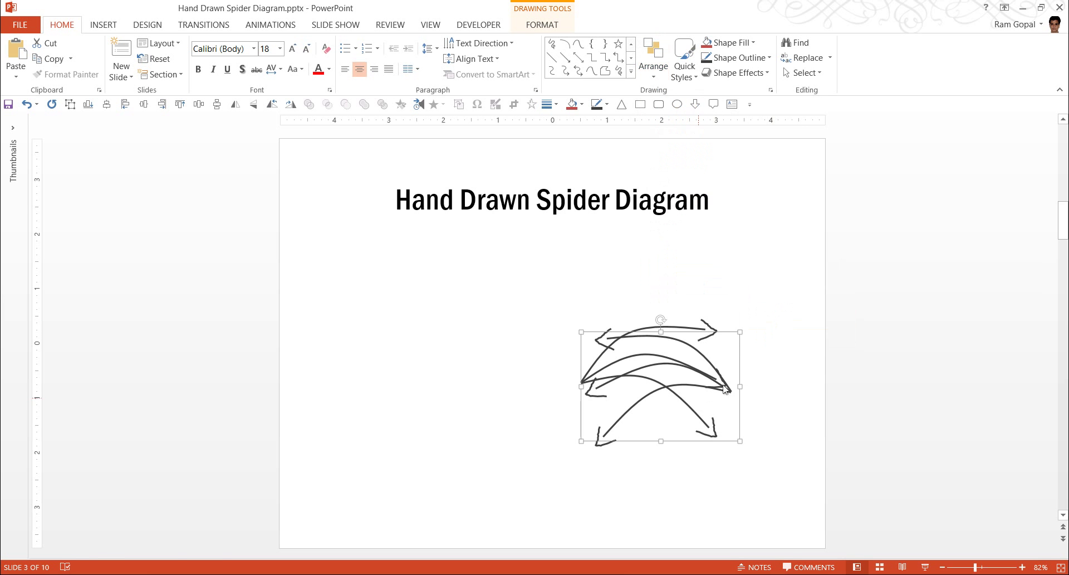
Step: Move the flipped arrow group so both groups share one starting point, then shift both groups together to the slide's horizontal centre
left_click_drag(742, 366, 592, 353)
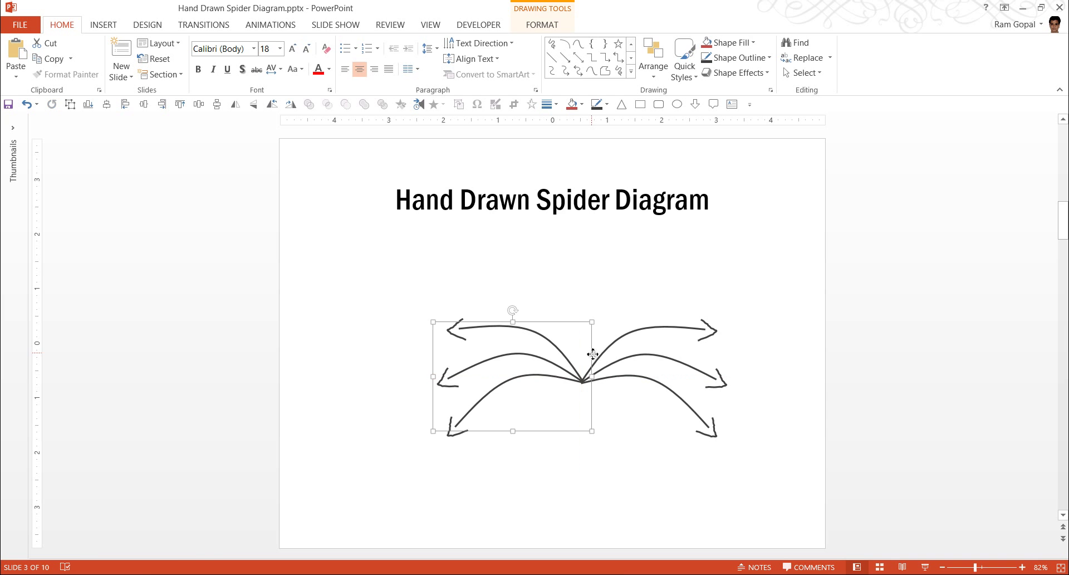
left_click_drag(841, 497, 306, 258)
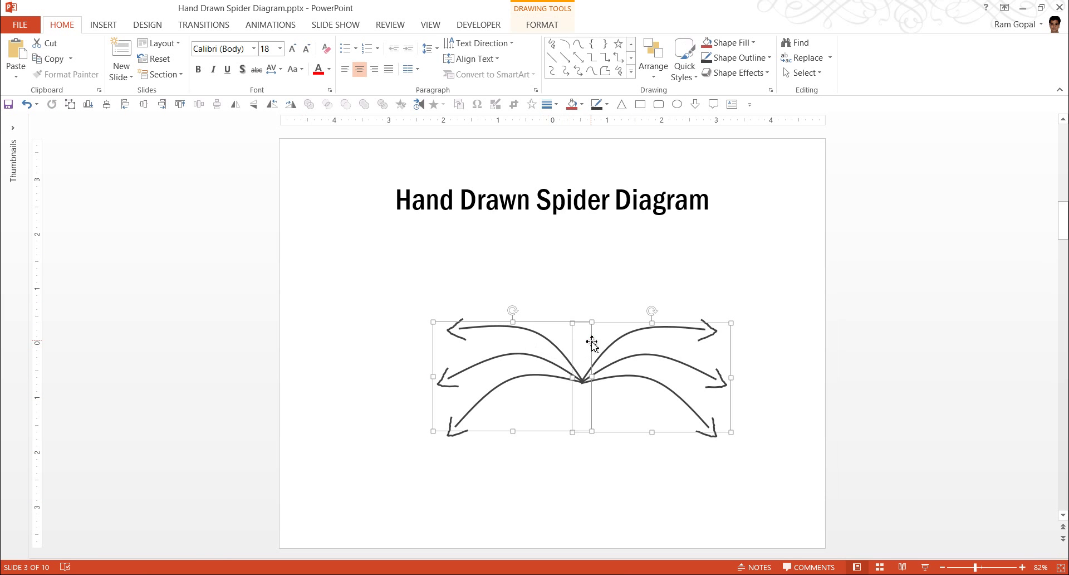
mouse_move(587, 341)
left_mouse_down()
mouse_move(538, 326)
mouse_move(563, 329)
mouse_move(561, 354)
left_mouse_up()
left_click(684, 468)
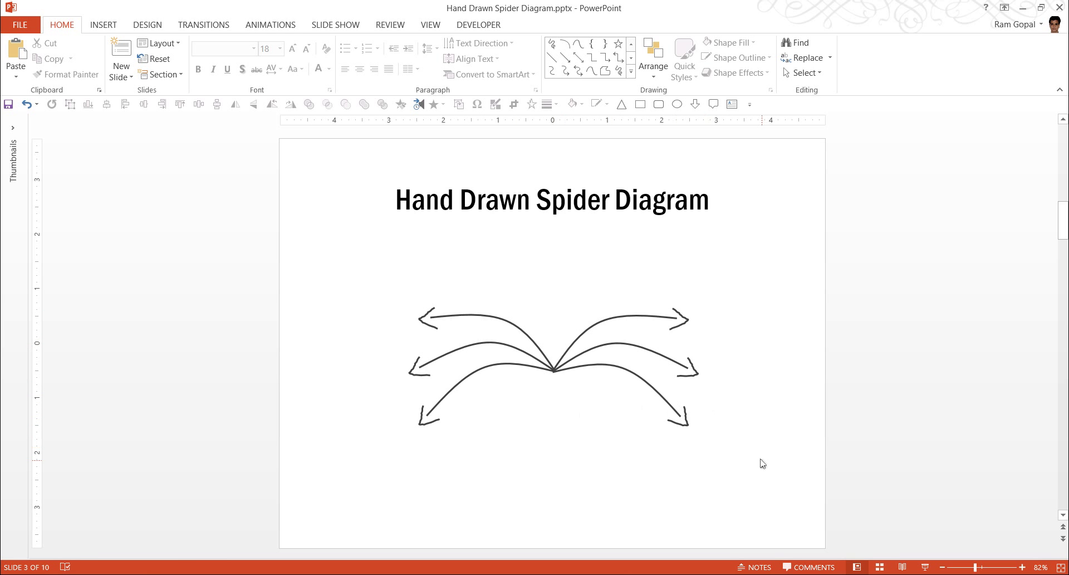
Step: Draw an Arc shape with equal width and height in the empty area below the arrows' meeting point
left_click(632, 73)
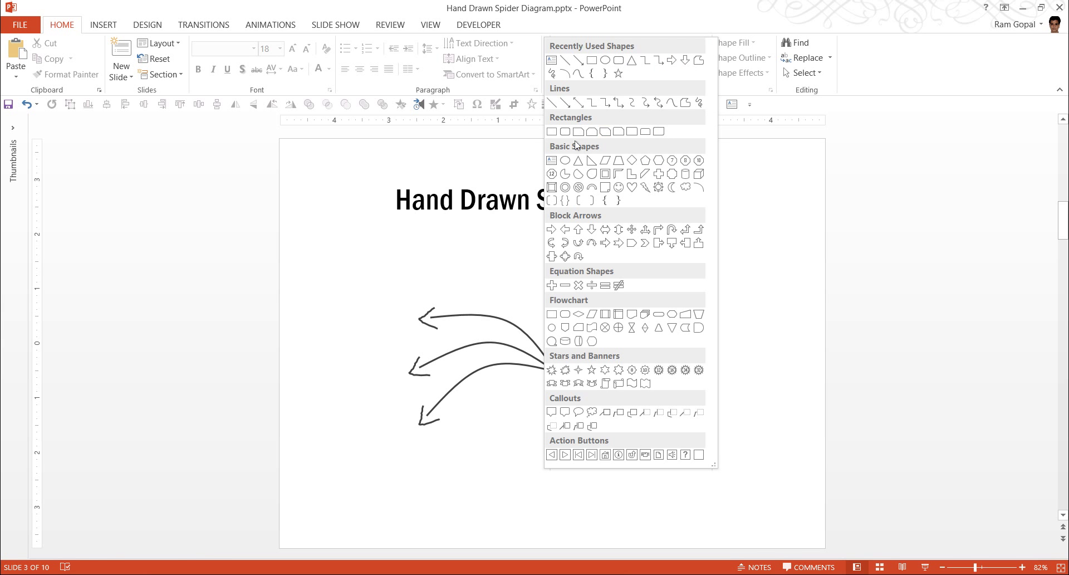
left_click(700, 188)
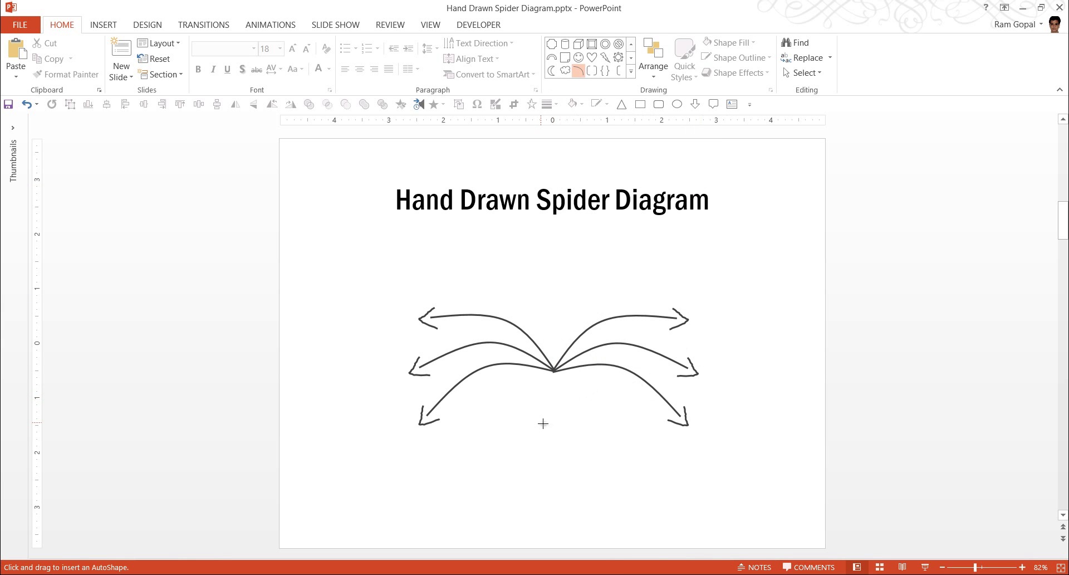
left_click_drag(544, 416, 645, 492)
left_click_drag(645, 493, 646, 492)
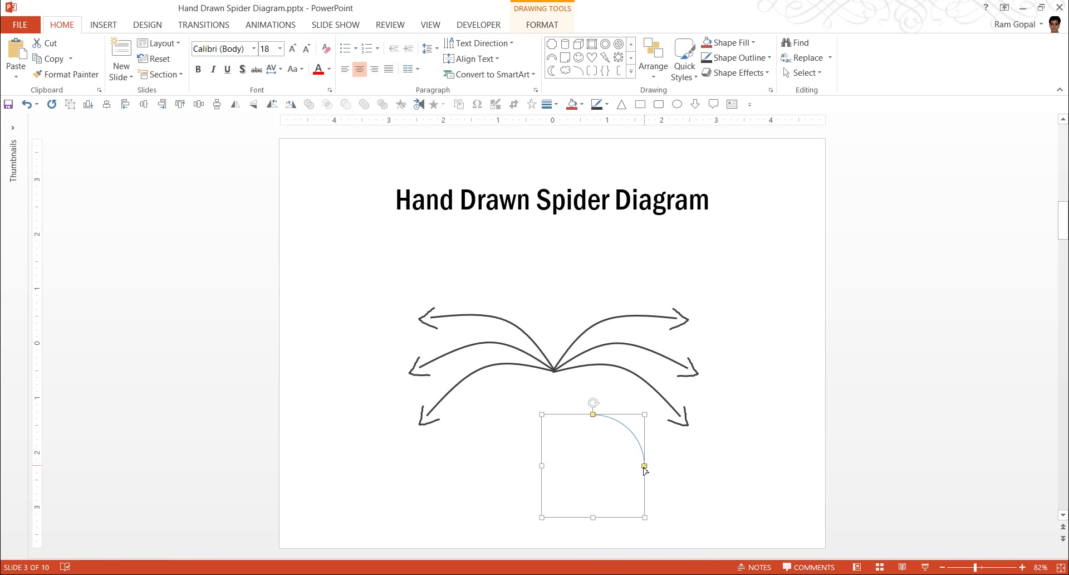
Step: Extend the arc's end around into an almost closed circle with a small gap at its top, and move it slightly up toward the arrows
left_click_drag(644, 469, 645, 478)
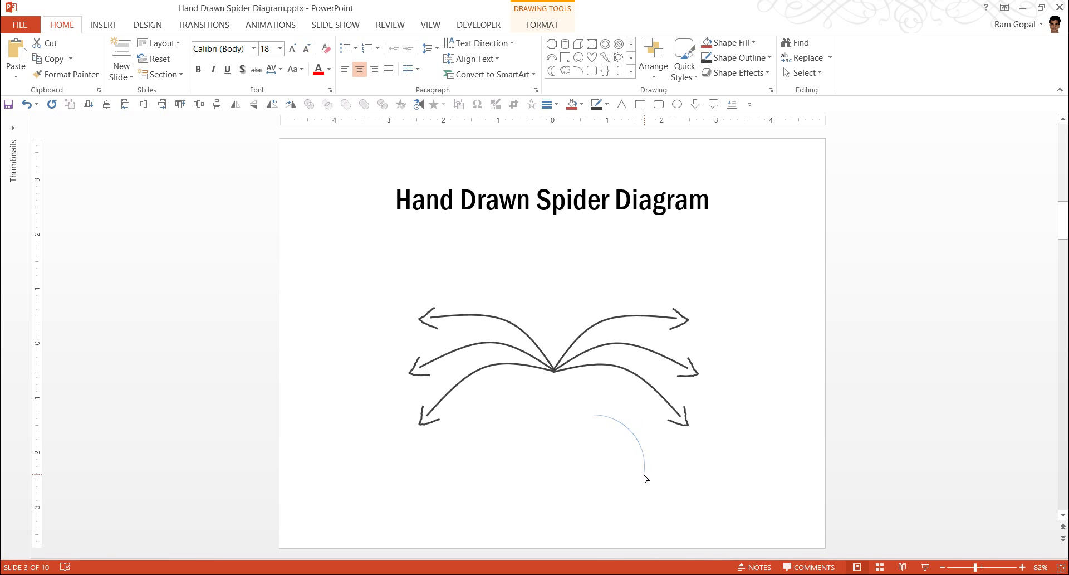
left_click_drag(603, 510, 534, 479)
left_click_drag(539, 442, 552, 428)
left_click_drag(582, 418, 584, 416)
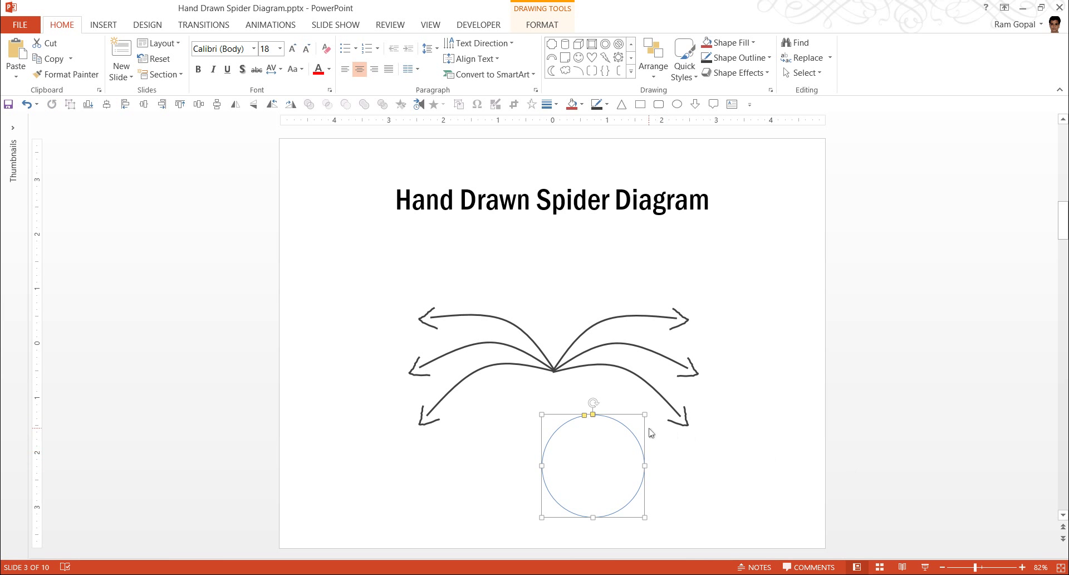
left_click_drag(632, 435, 610, 419)
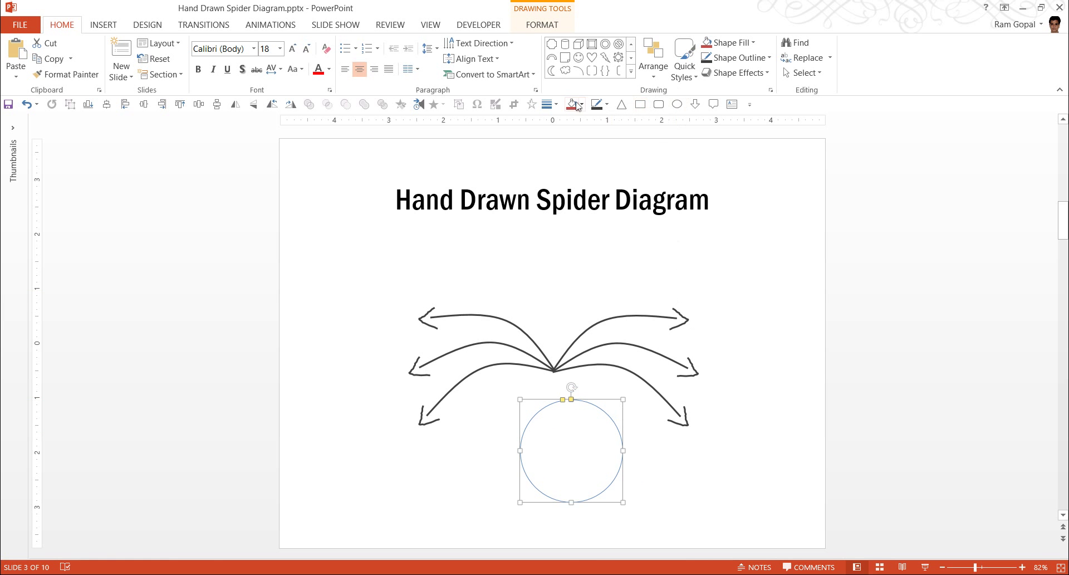
Step: Set the circle's outline to 2¼ pt weight and the same dark grey as the arrows
left_click(548, 104)
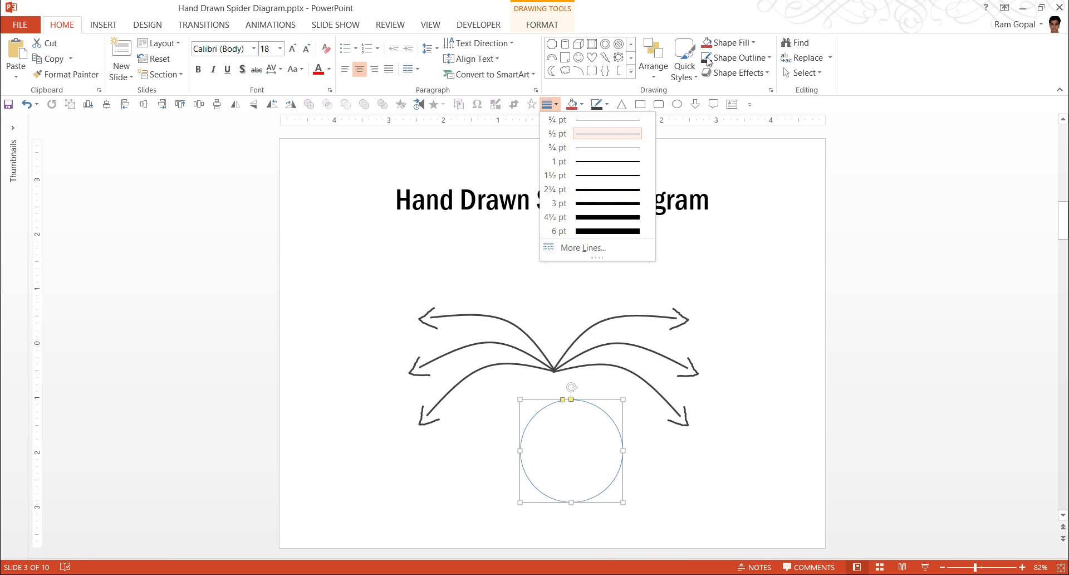
left_click(602, 189)
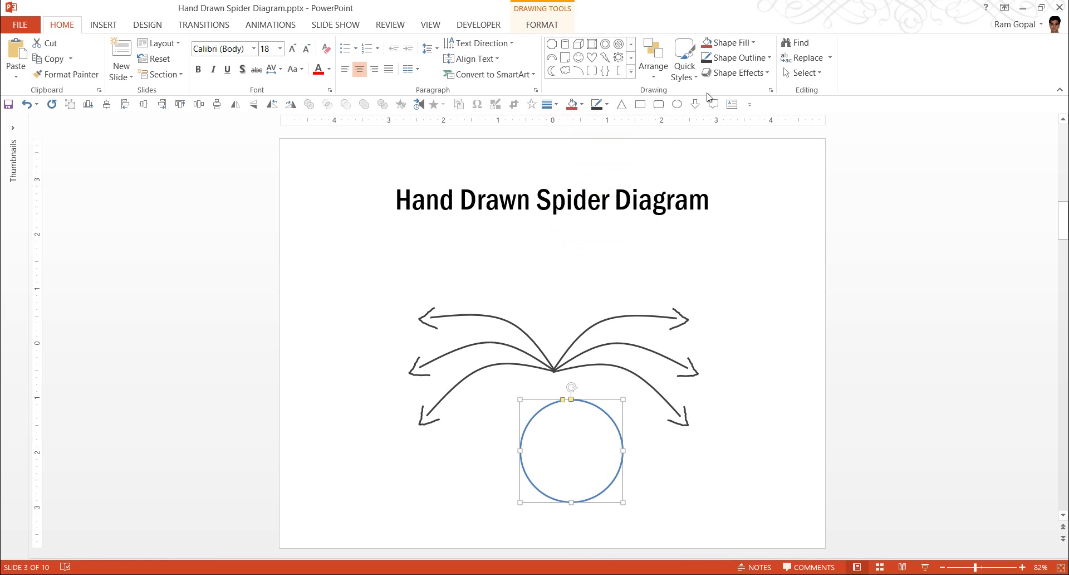
left_click(714, 59)
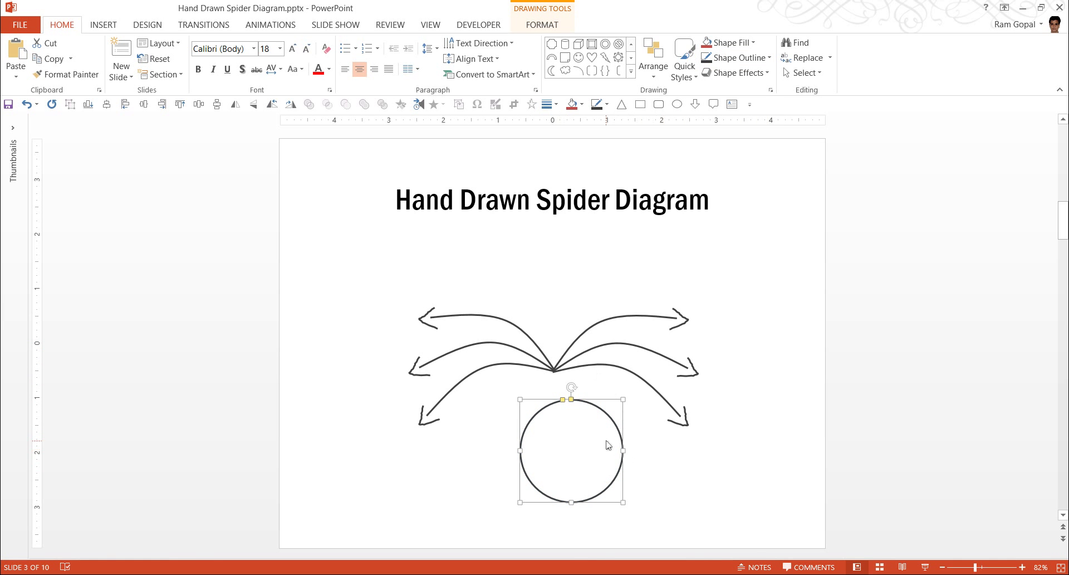
left_click(671, 476)
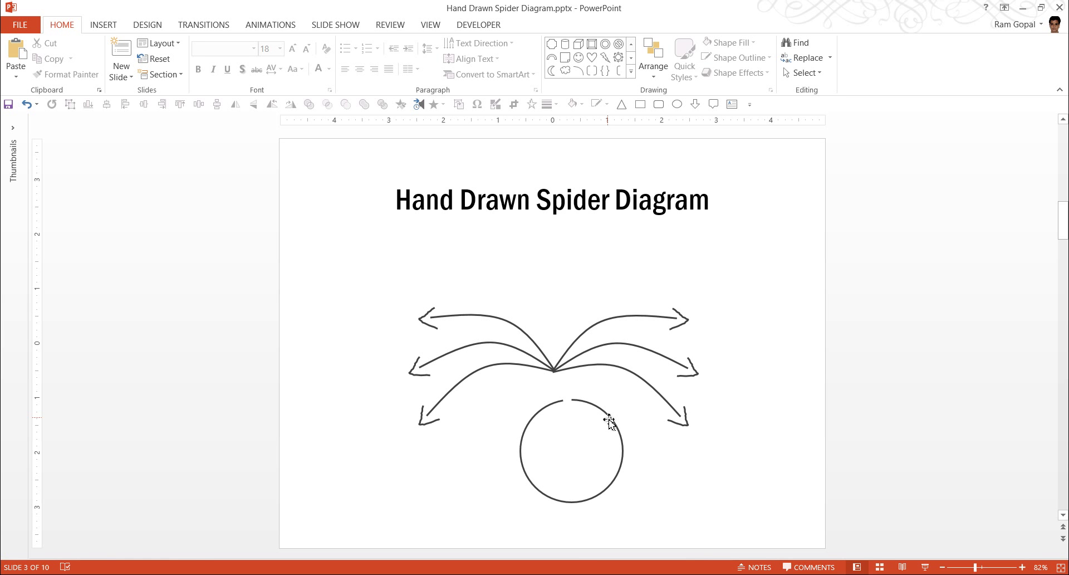
Step: Edit the circle's points so its starting point lies inside the outline past the gap, and bend its handle into a smooth curve
right_click(609, 422)
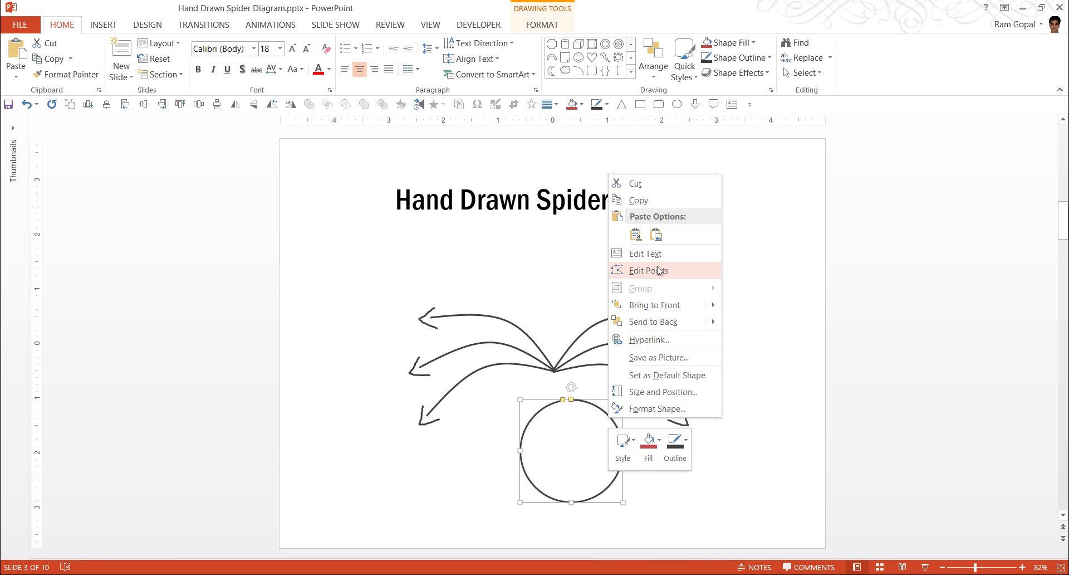
left_click(679, 273)
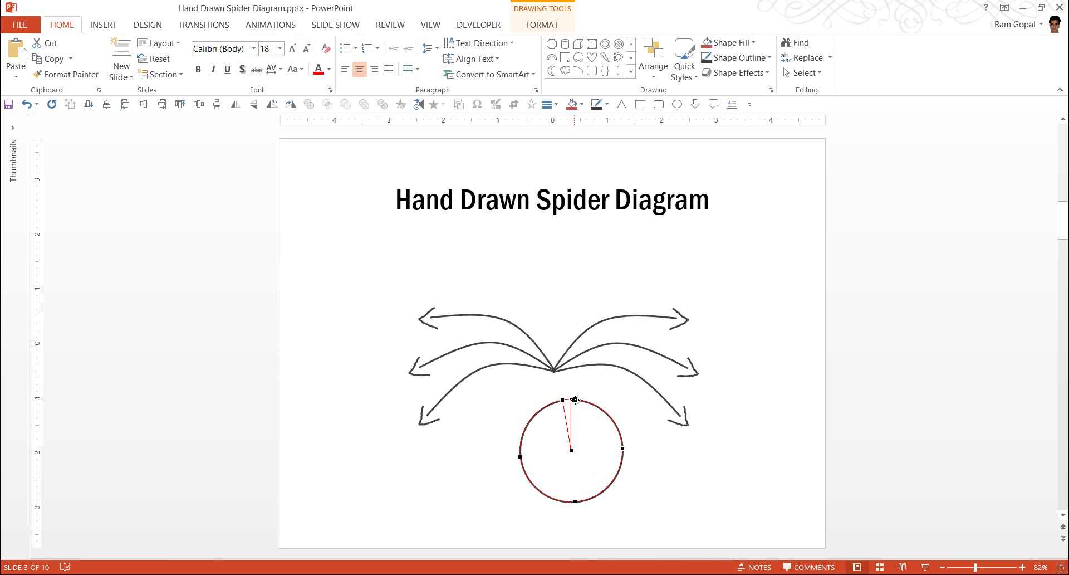
left_click_drag(573, 400, 557, 407)
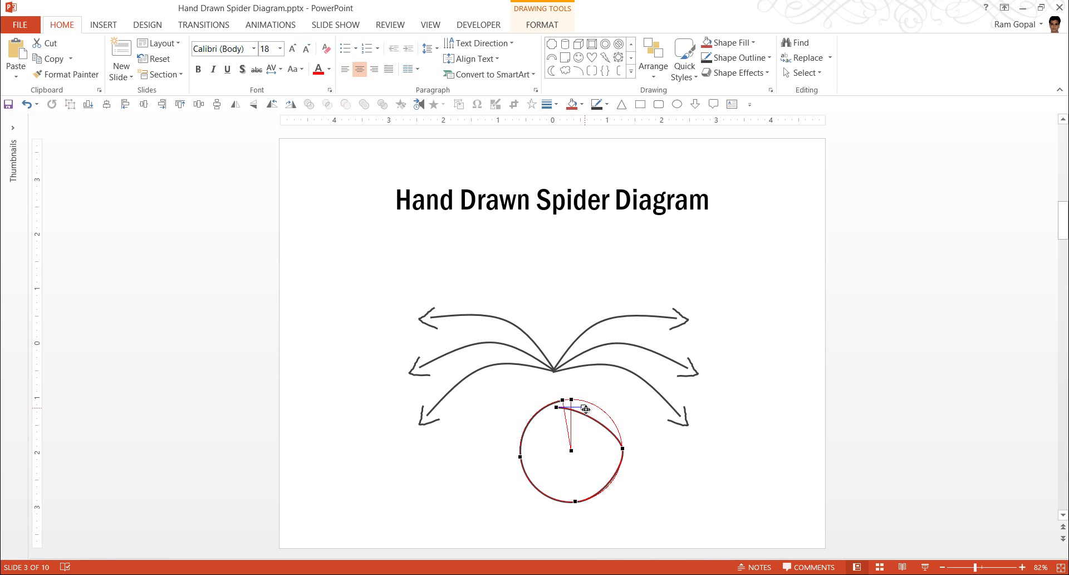
left_click_drag(586, 409, 601, 388)
mouse_move(601, 388)
left_mouse_down()
mouse_move(560, 372)
mouse_move(604, 388)
left_mouse_up()
left_click_drag(604, 388, 605, 388)
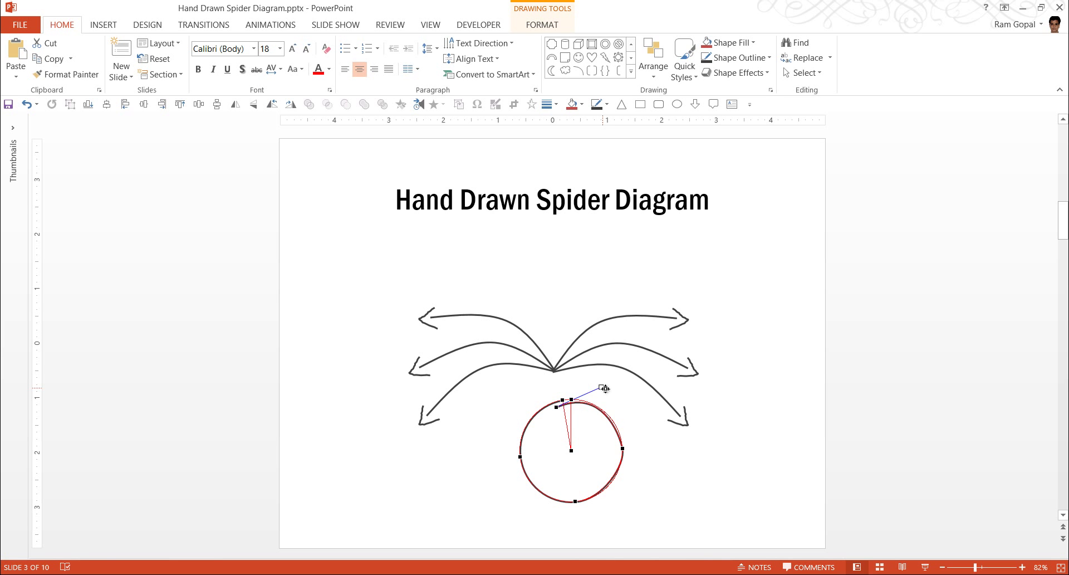
Step: Pull the circle's end point across the gap to overlap the starting stroke, and adjust its handle for a hand-drawn look
left_click(563, 399)
mouse_move(563, 399)
left_mouse_down()
mouse_move(588, 399)
mouse_move(576, 398)
left_mouse_up()
left_click_drag(575, 399, 578, 398)
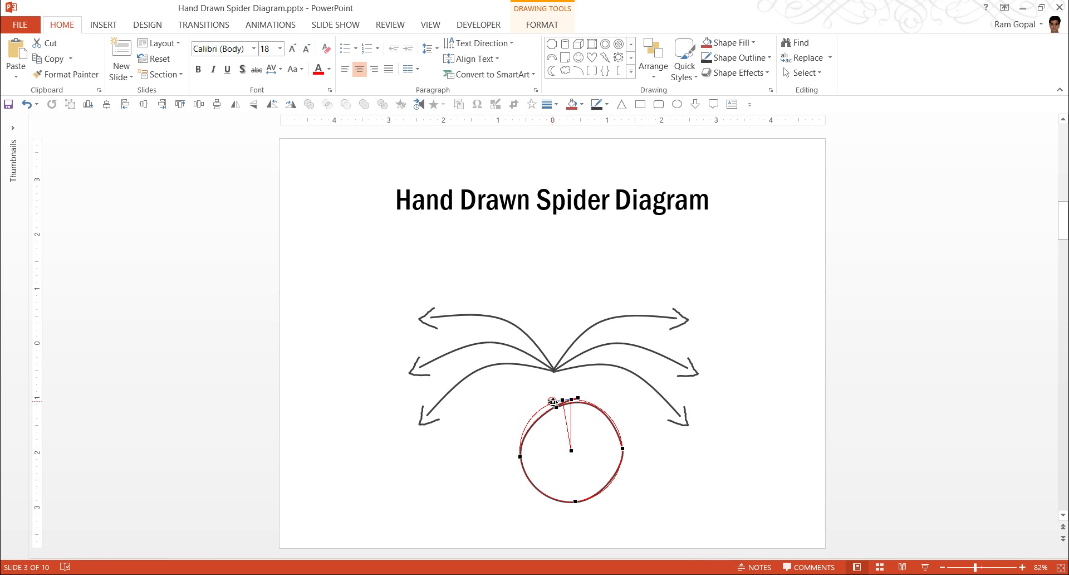
mouse_move(553, 401)
left_mouse_down()
mouse_move(568, 389)
mouse_move(549, 394)
left_mouse_up()
left_click(639, 447)
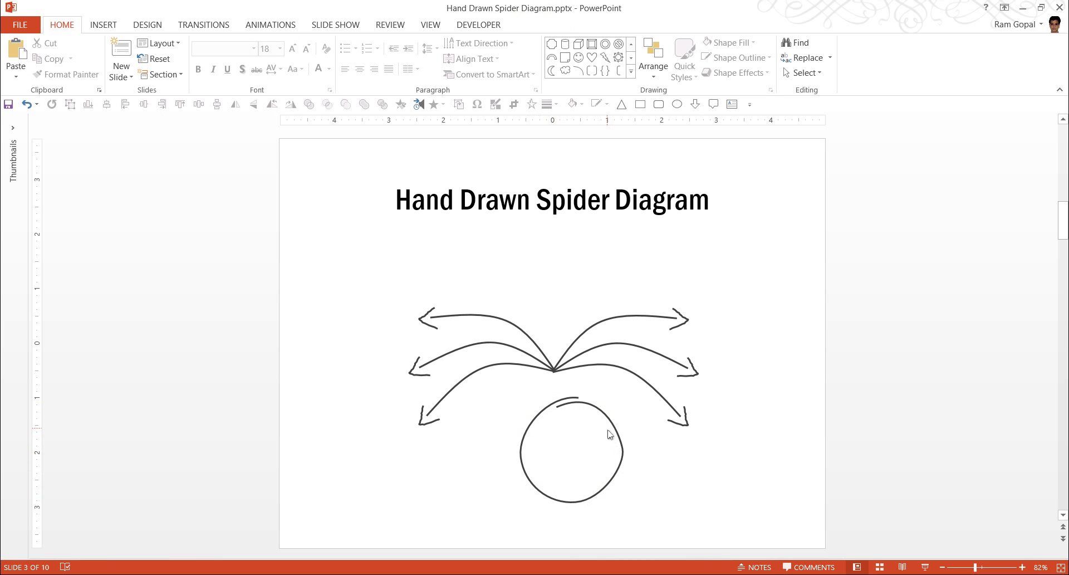
Step: Edit the circle's points again to nudge its inner starting point slightly closer to the overlapping outer stroke
left_click(580, 405)
right_click(581, 405)
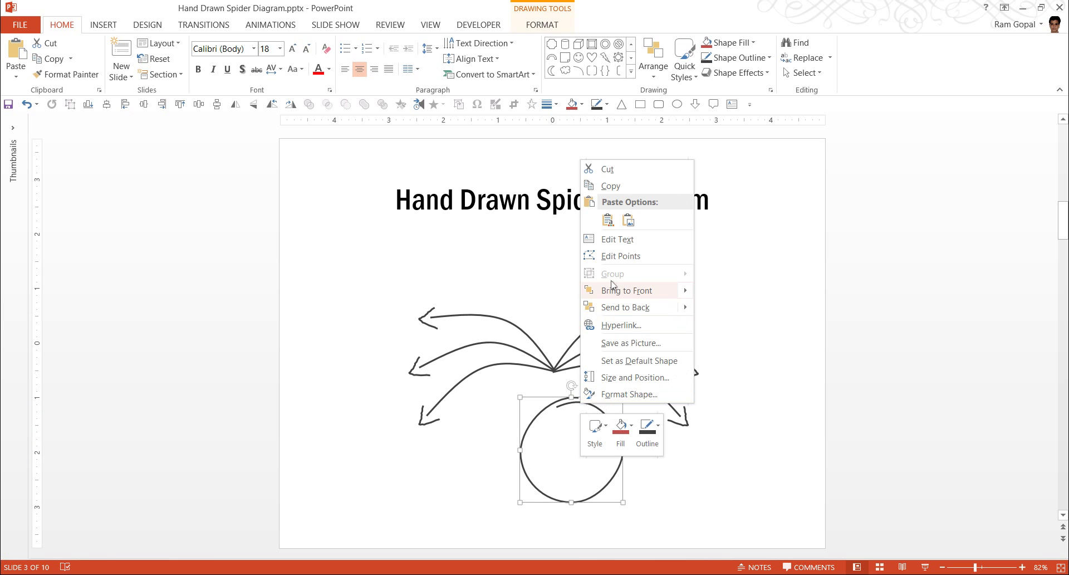
left_click(613, 258)
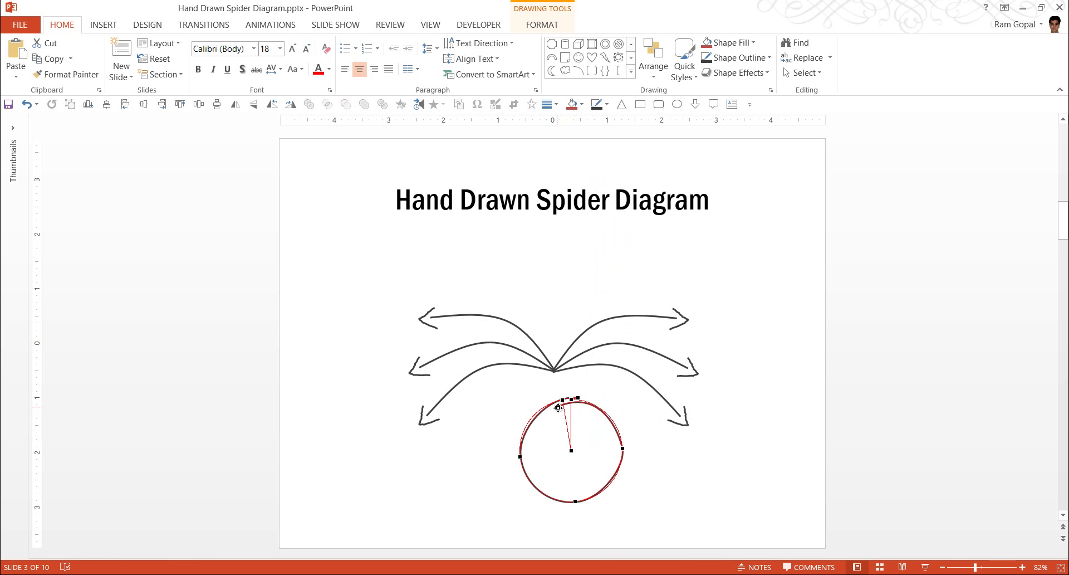
left_click(557, 407)
left_click_drag(558, 407, 556, 405)
left_click(628, 485)
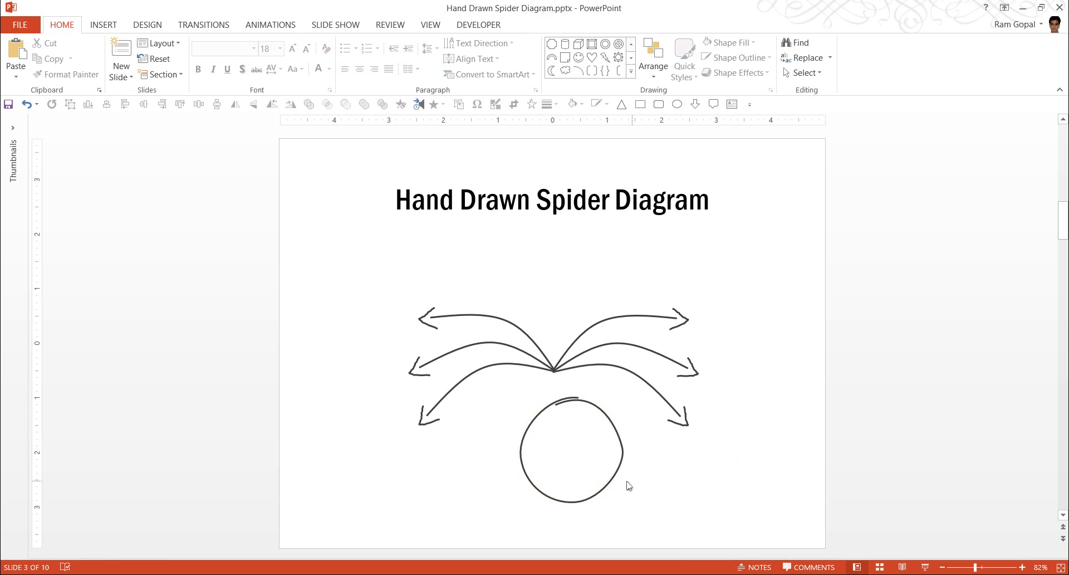
Step: Fill the hand-drawn circle with white and place it over the meeting point of the arrows
left_click(622, 448)
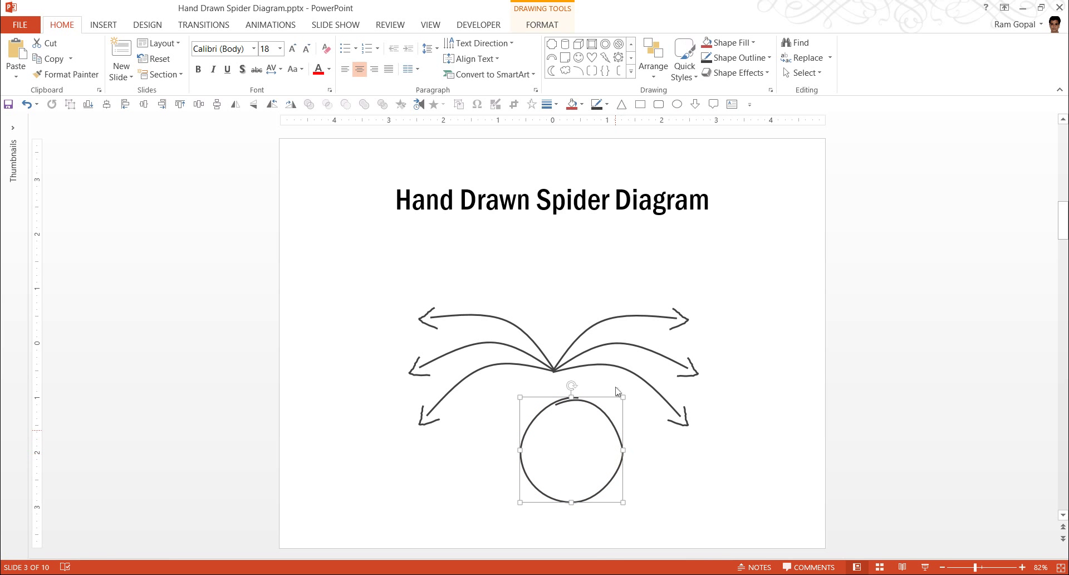
left_click(729, 42)
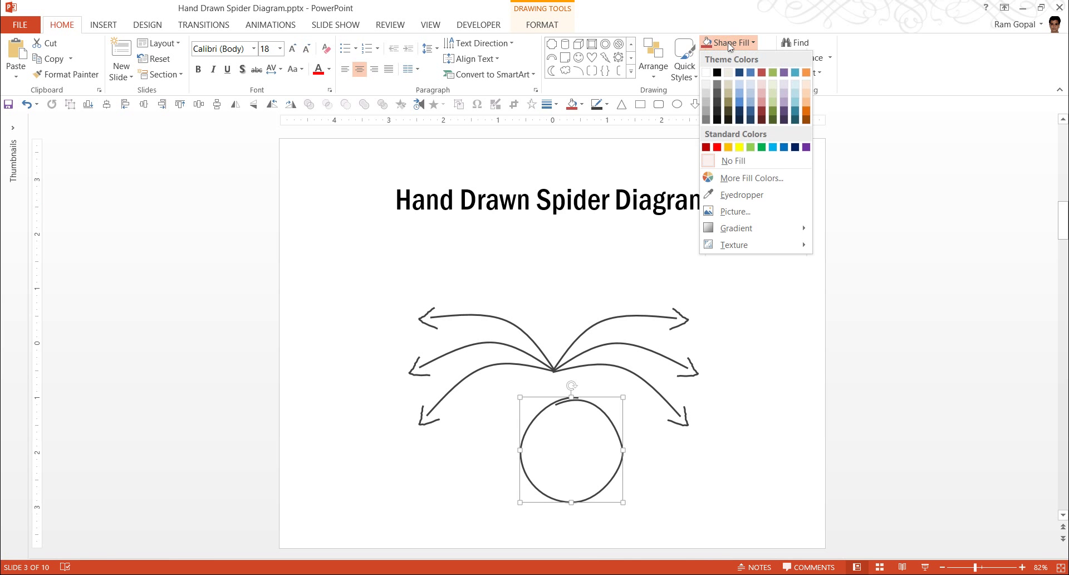
left_click(707, 72)
mouse_move(616, 436)
left_mouse_down()
mouse_move(582, 384)
mouse_move(583, 335)
mouse_move(600, 341)
left_mouse_up()
left_click(810, 417)
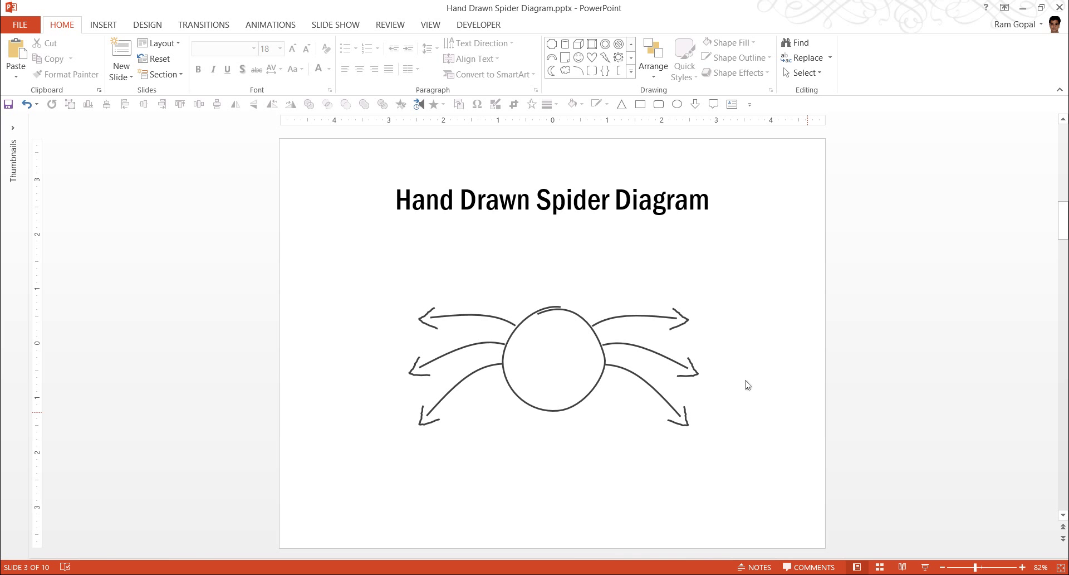
Step: Add the text "Your text here" inside the central circle
left_click(587, 372)
left_click(588, 372)
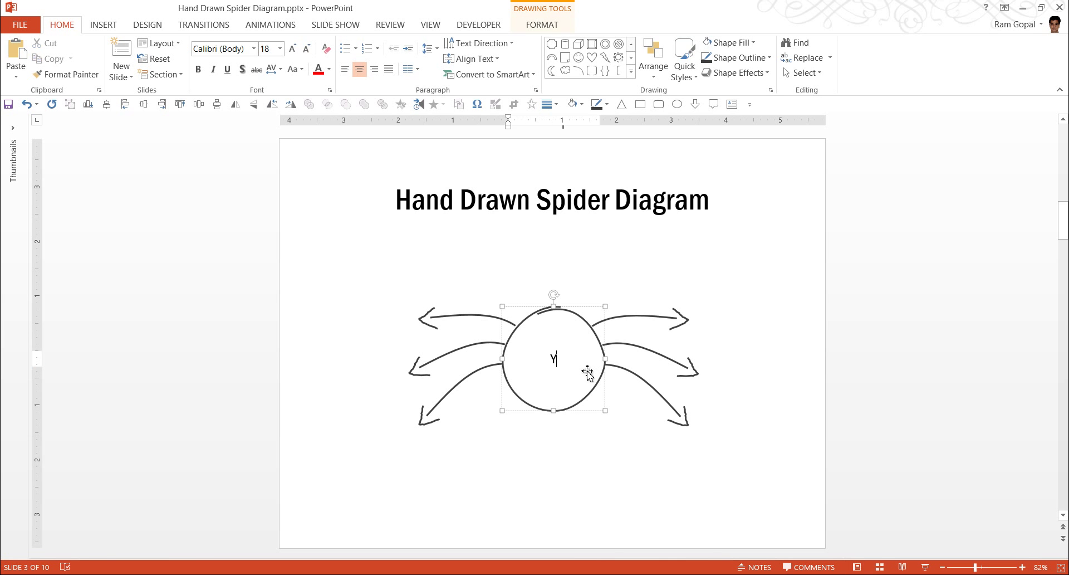
type("Your text here")
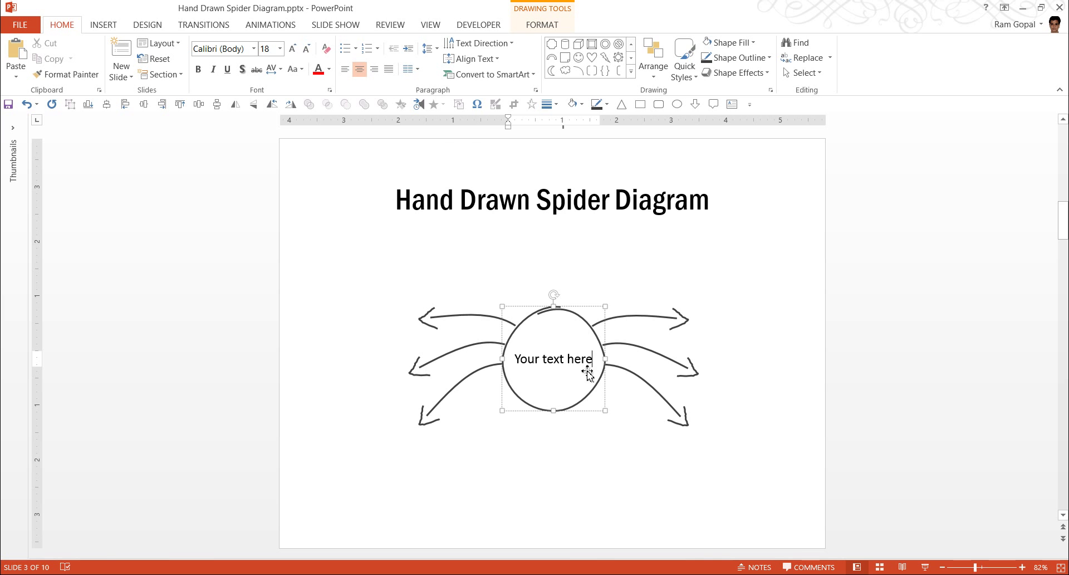
key("Escape")
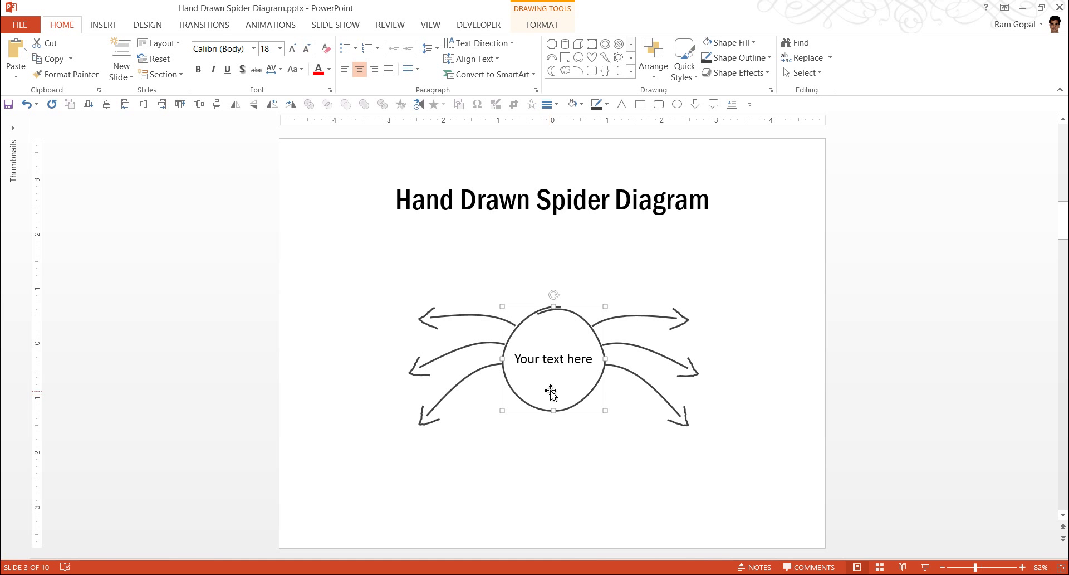
Step: Set the circle's text to the Segoe Print font at size 20
left_click(253, 48)
left_click_drag(380, 87, 382, 372)
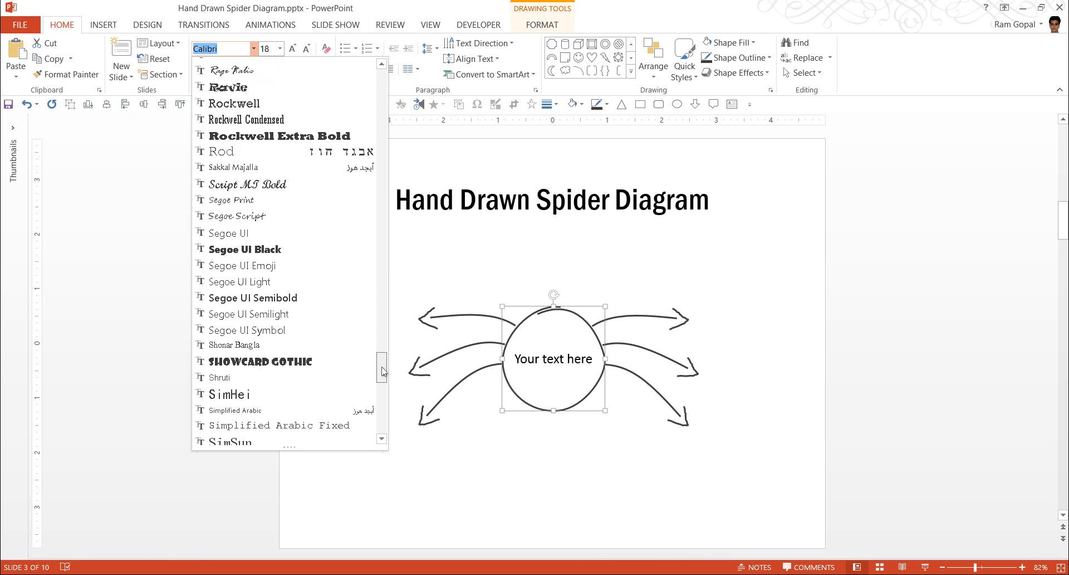
left_click(238, 205)
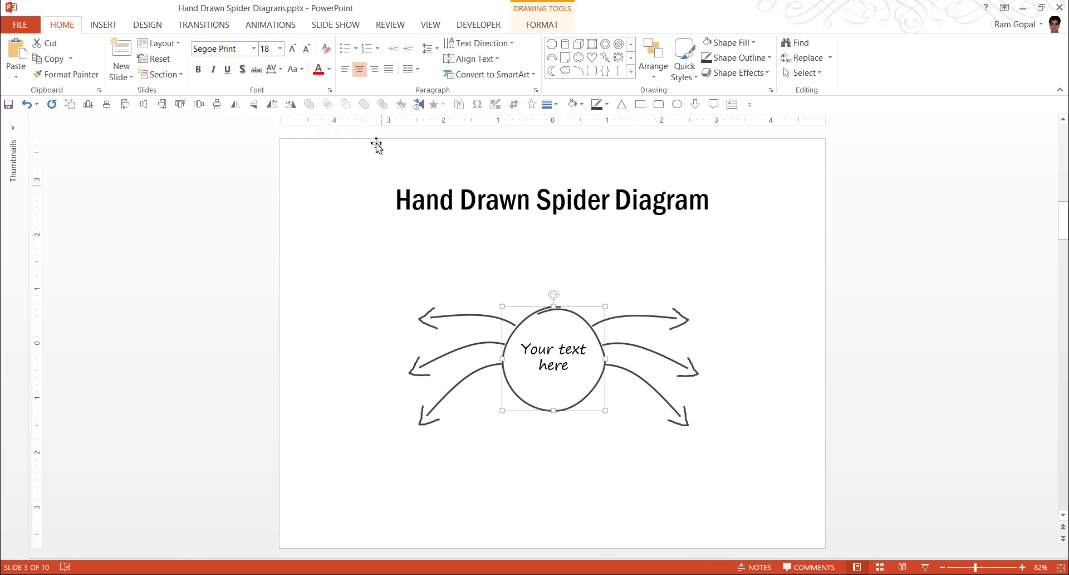
left_click(292, 48)
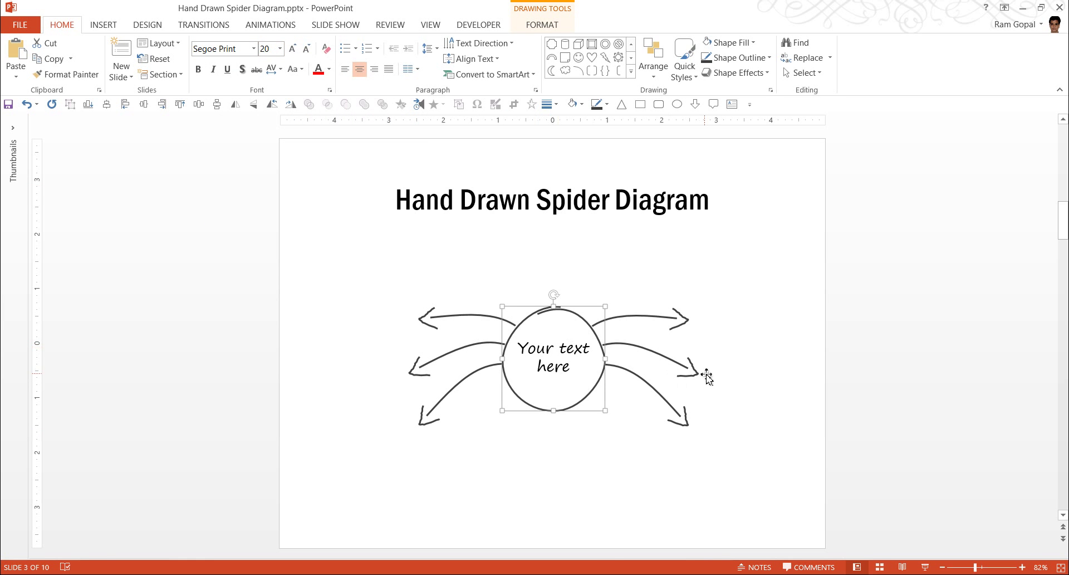
Step: Add a text box reading "Your text here" beside the tip of the upper right arrow
left_click(631, 73)
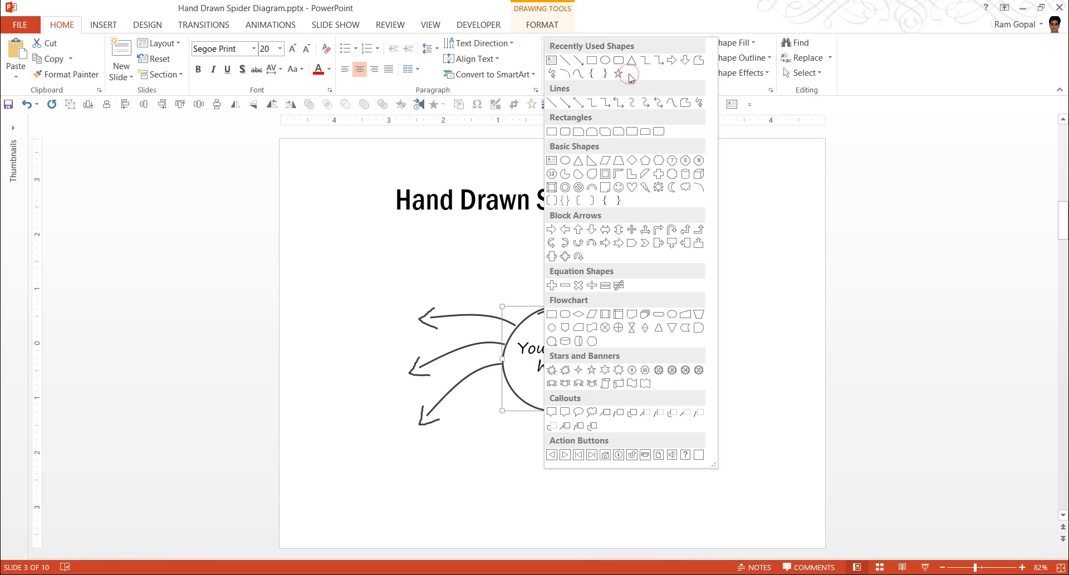
left_click(552, 60)
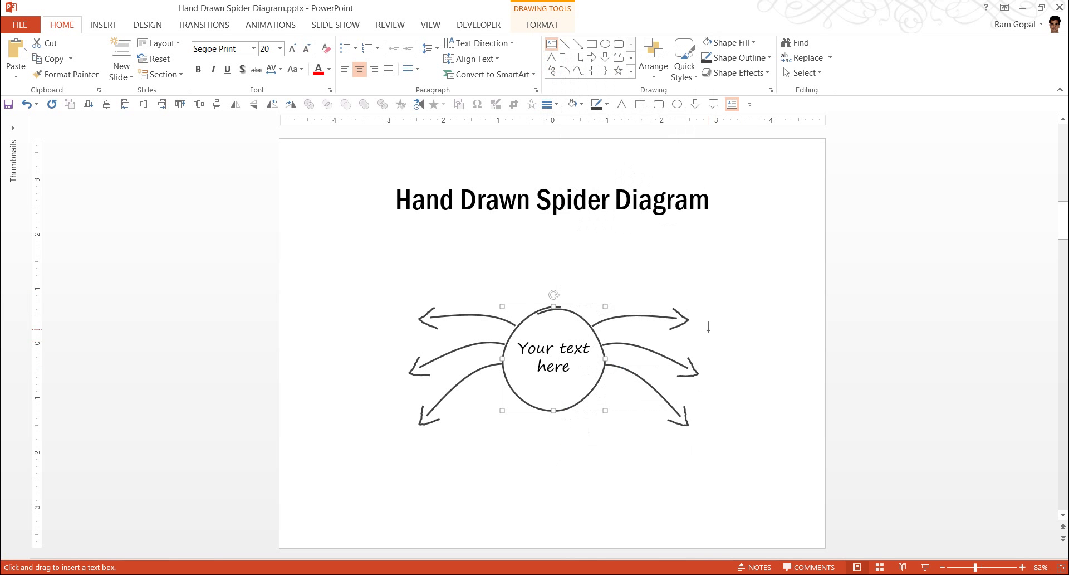
left_click(708, 327)
type("Yo")
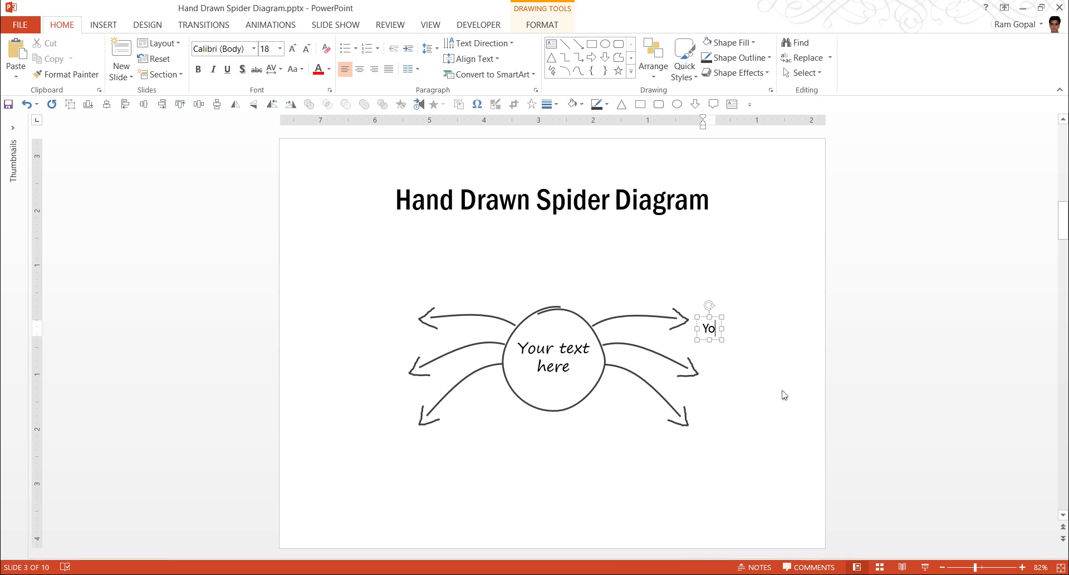
type("ur ttext")
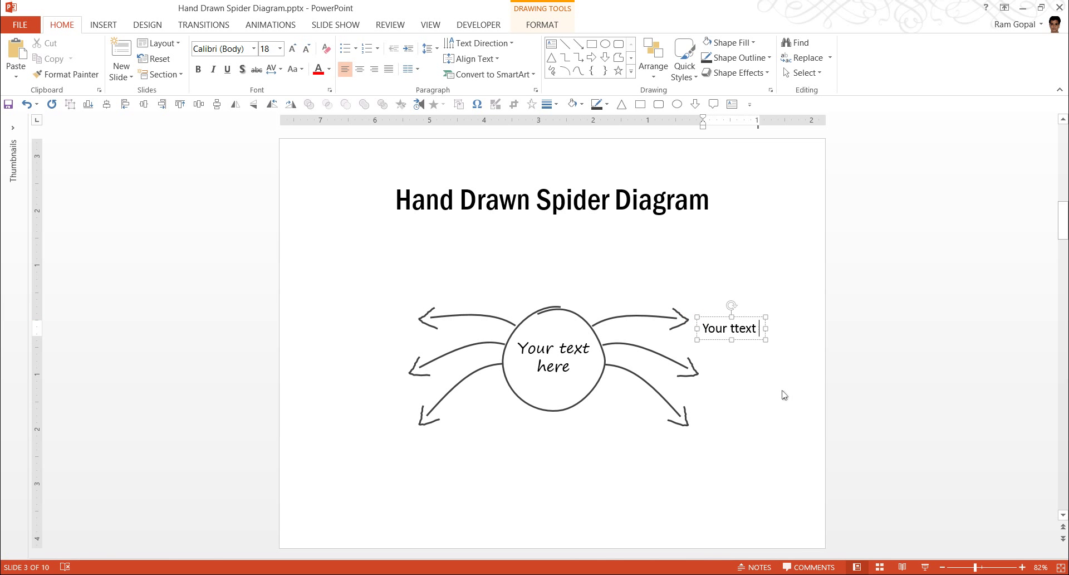
key("BackSpace")
key("BackSpace")
key("BackSpace")
key("BackSpace")
key("BackSpace")
type("ex")
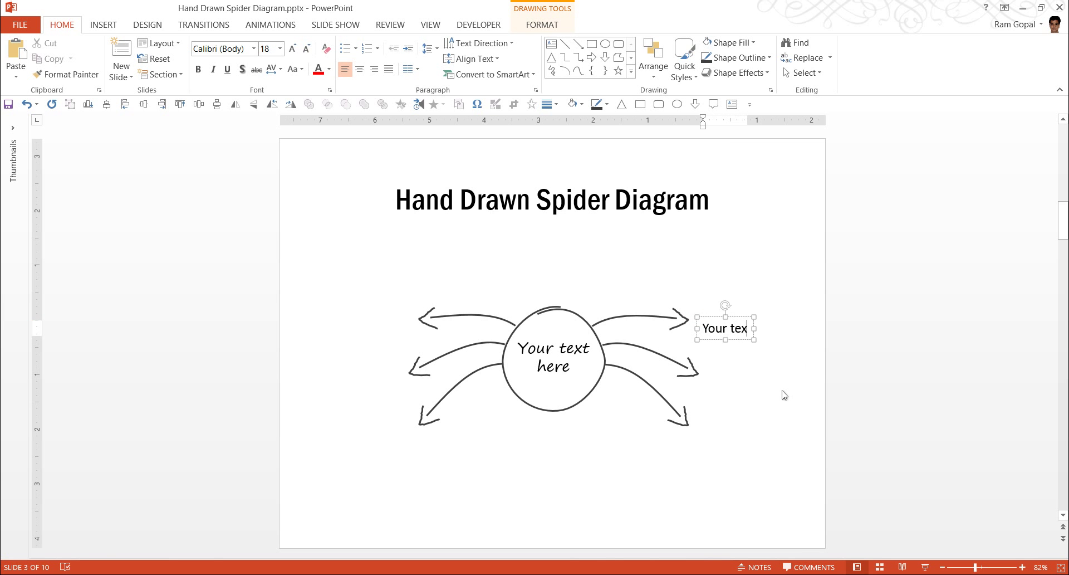
type("t here")
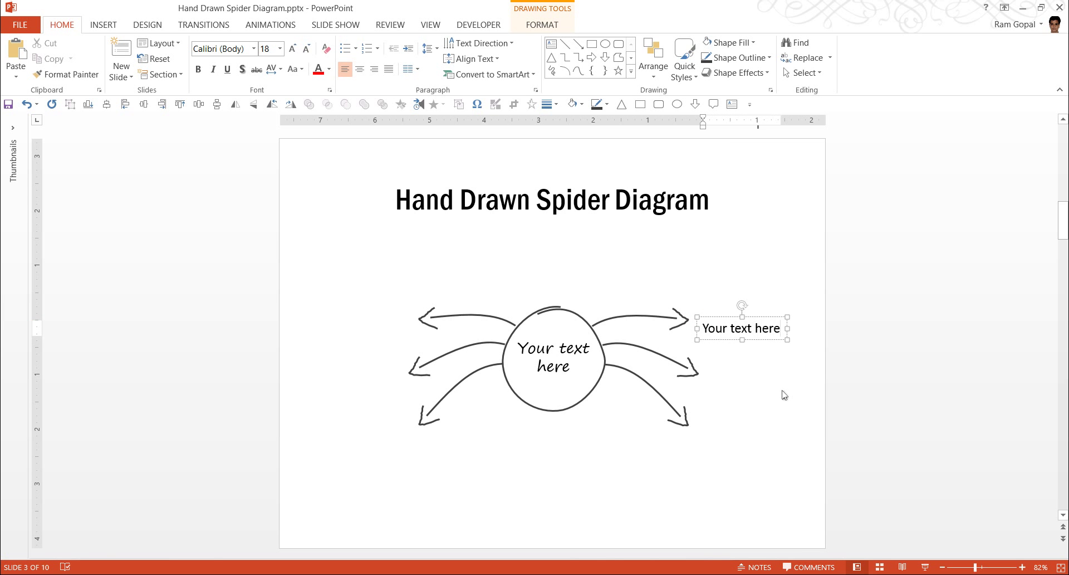
Step: Align the new label with the upper right arrowhead and format it in Segoe Print at size 20
left_click(751, 316)
left_click_drag(750, 313, 754, 309)
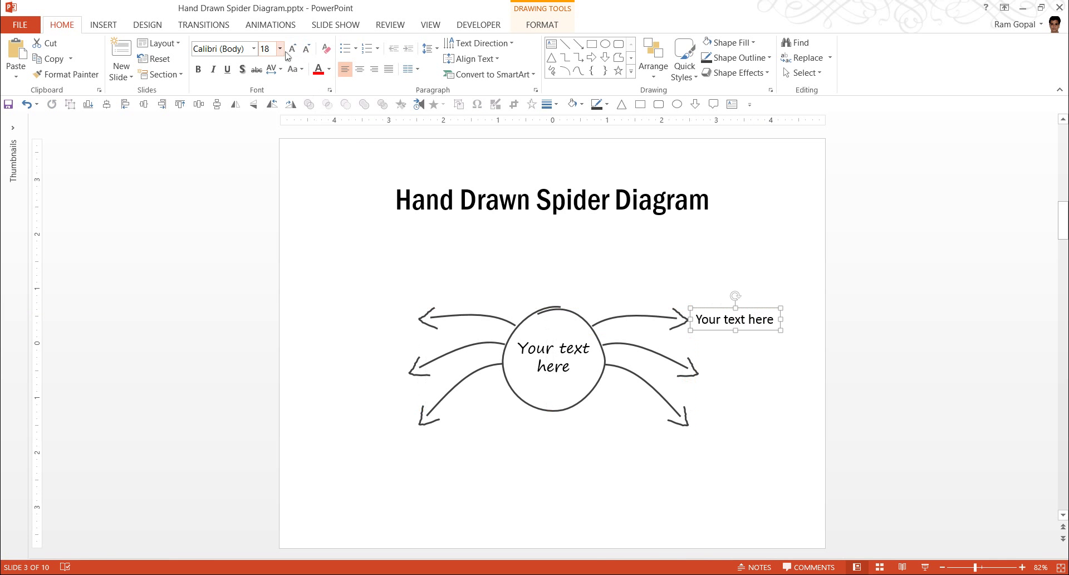
left_click(254, 49)
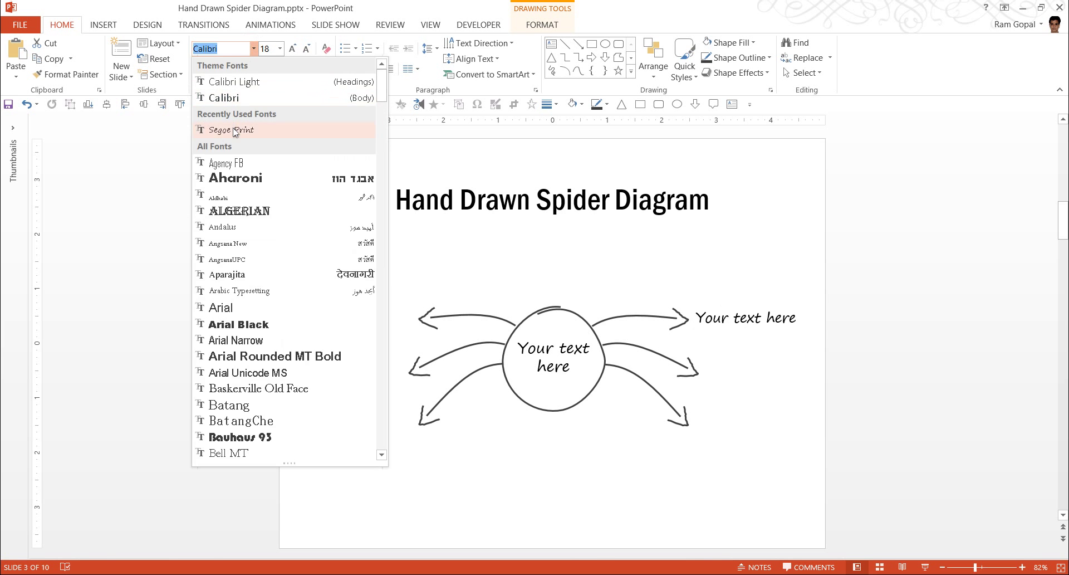
left_click(232, 129)
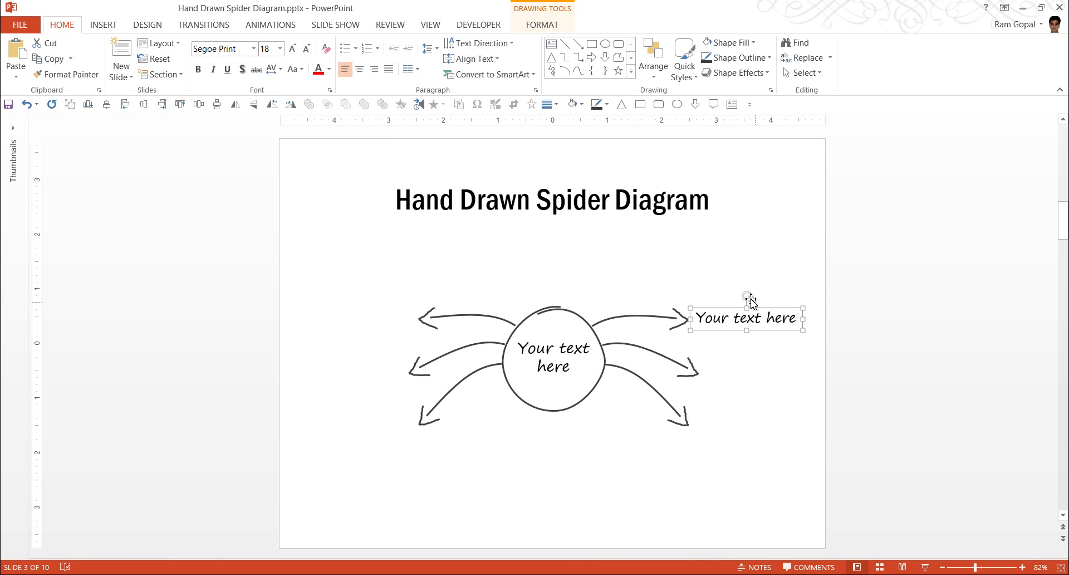
left_click(292, 48)
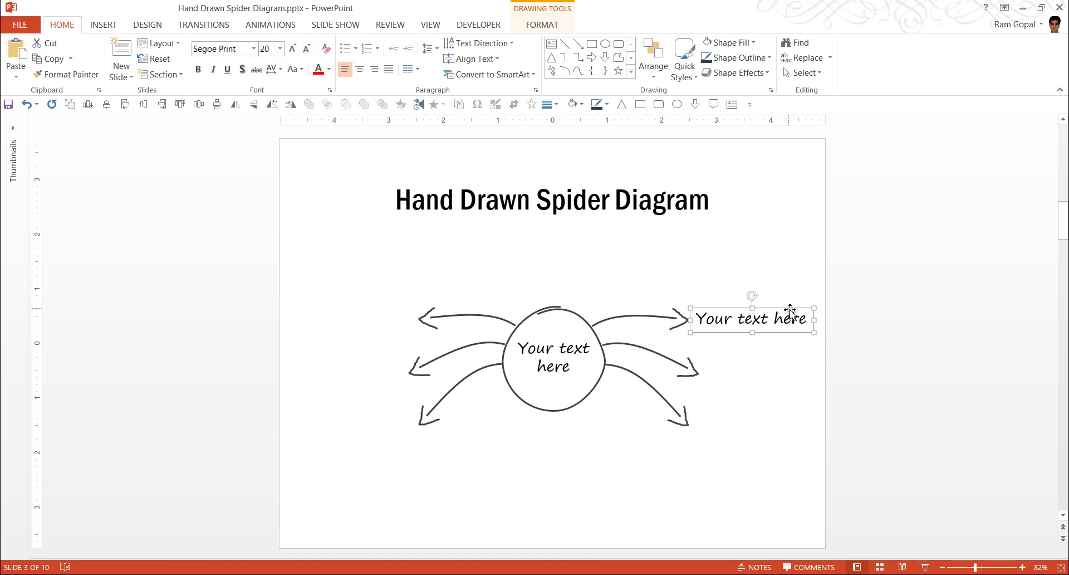
Step: Duplicate the "Your text here" label beside each of the other five arrowheads
left_click_drag(794, 313, 782, 424)
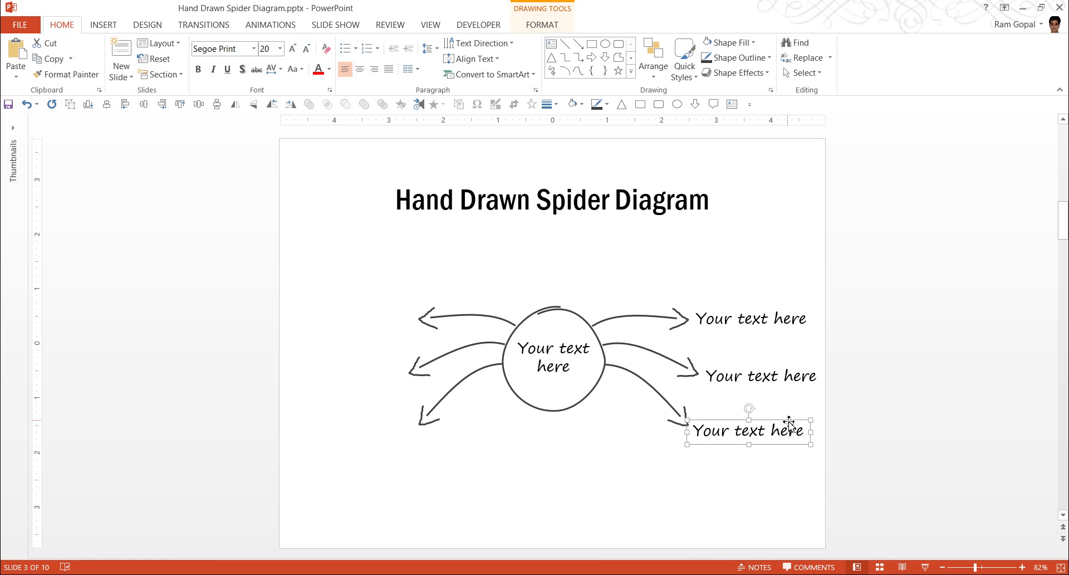
left_click_drag(789, 424, 399, 313)
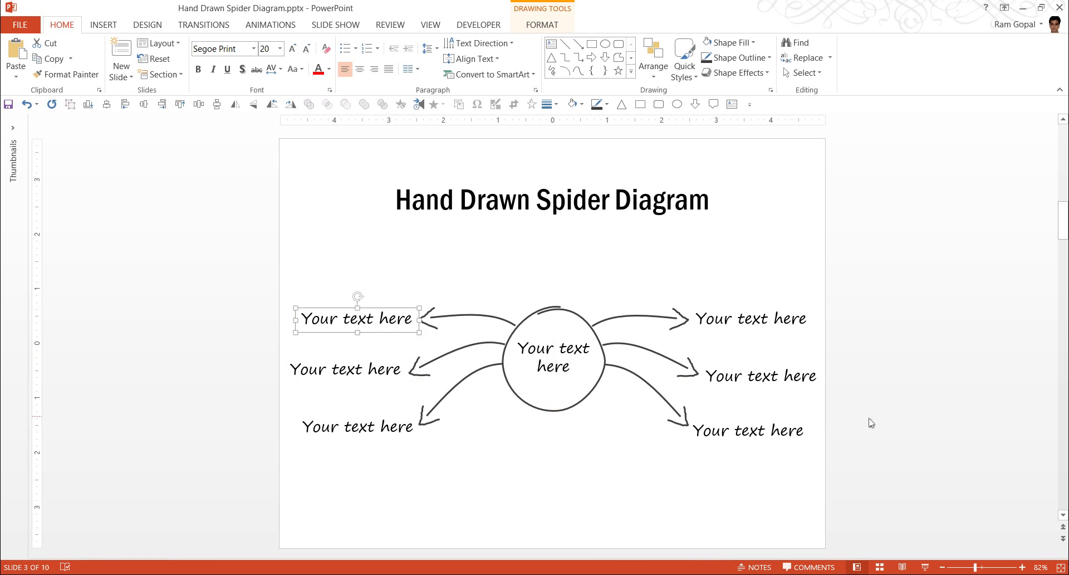
left_click(872, 466)
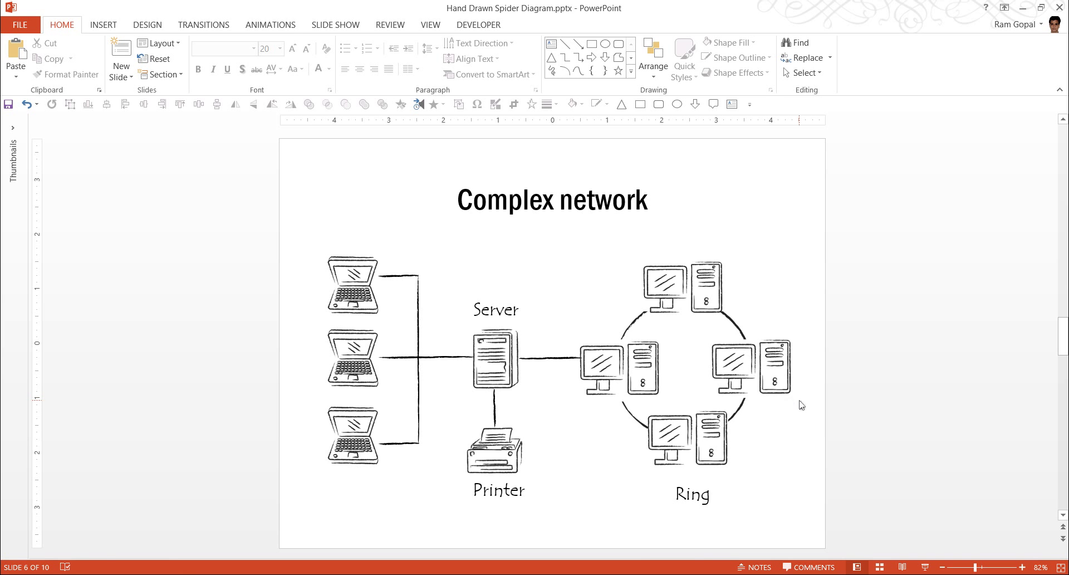
Step: Ungroup the laptop cluster on the Complex network slide, then move the uppermost laptop separately and undo that move
left_click(352, 266)
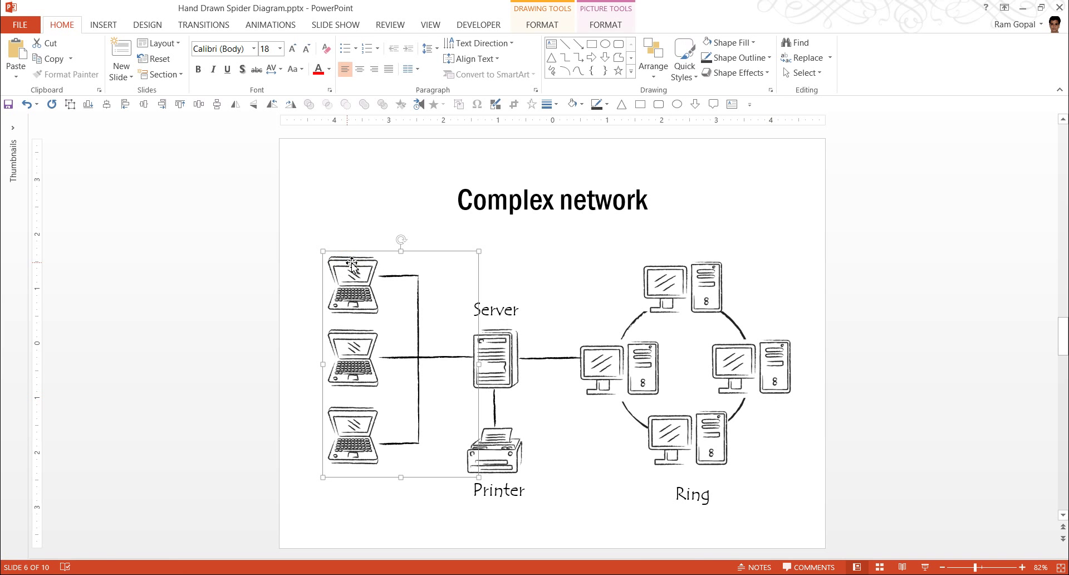
right_click(358, 264)
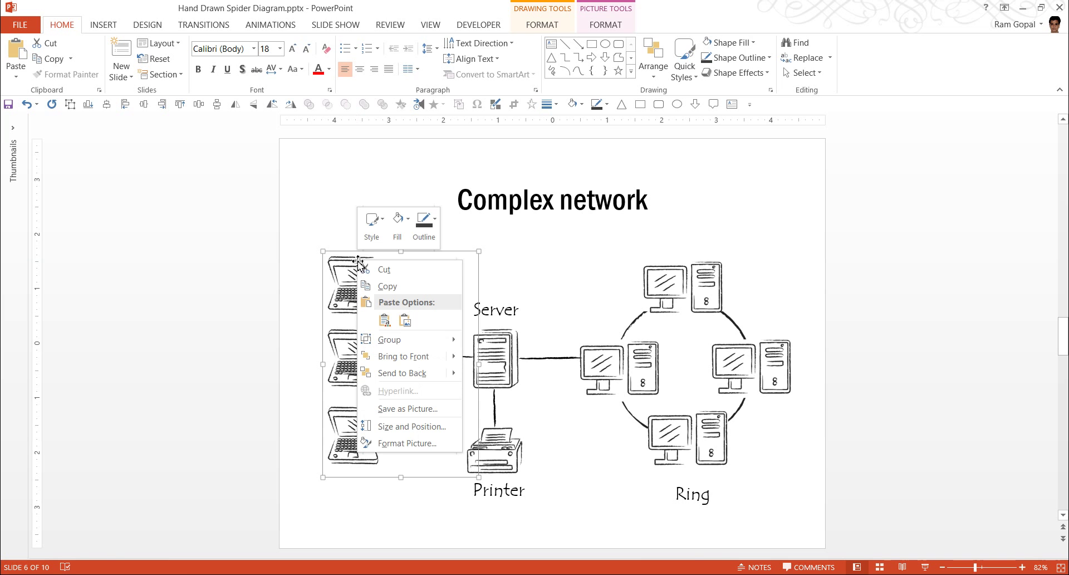
mouse_move(442, 342)
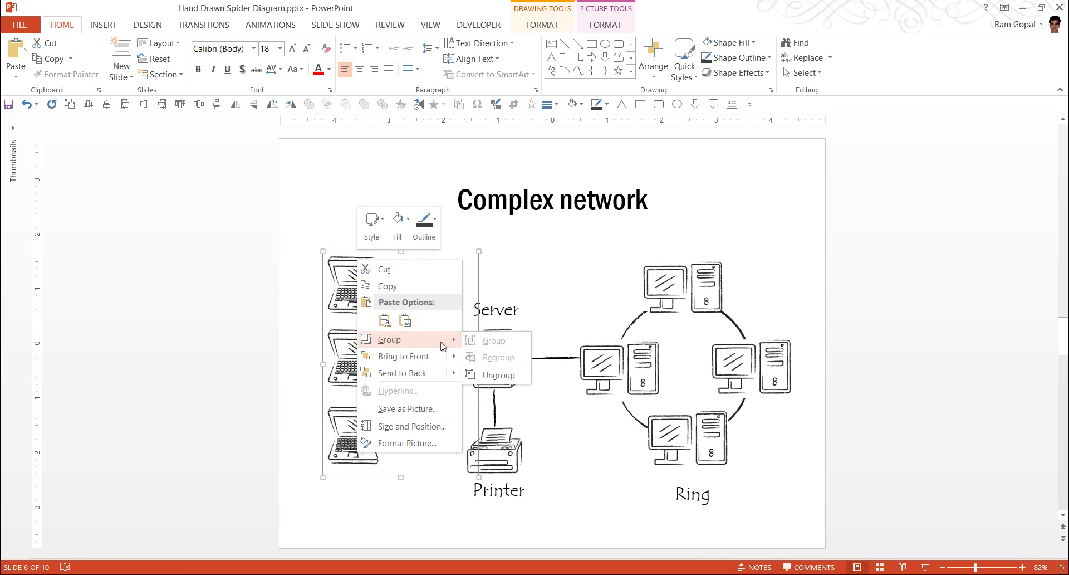
left_click(505, 377)
left_click(527, 269)
left_click_drag(368, 266, 356, 194)
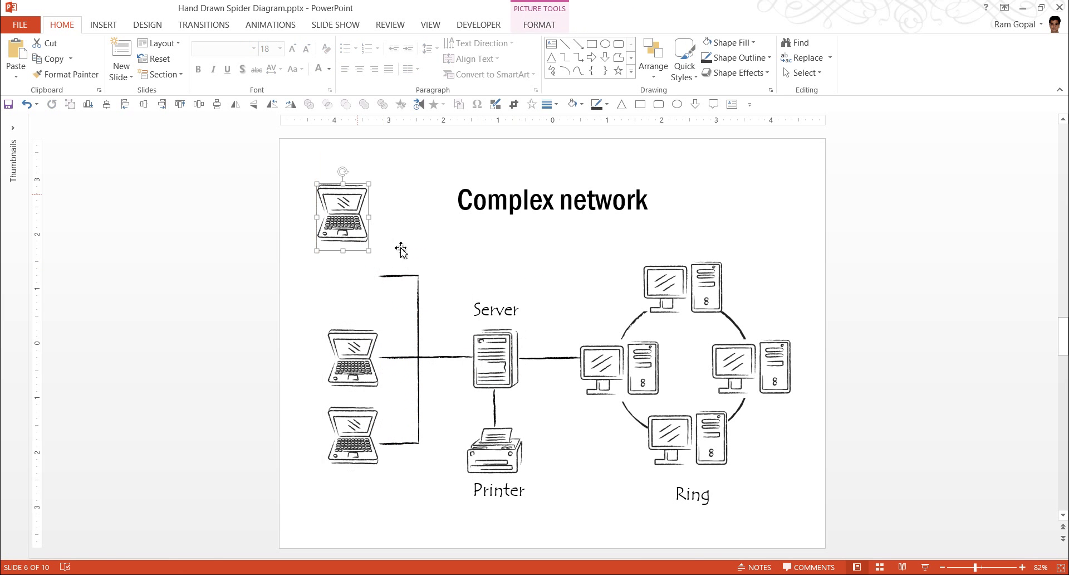
key("ctrl+z")
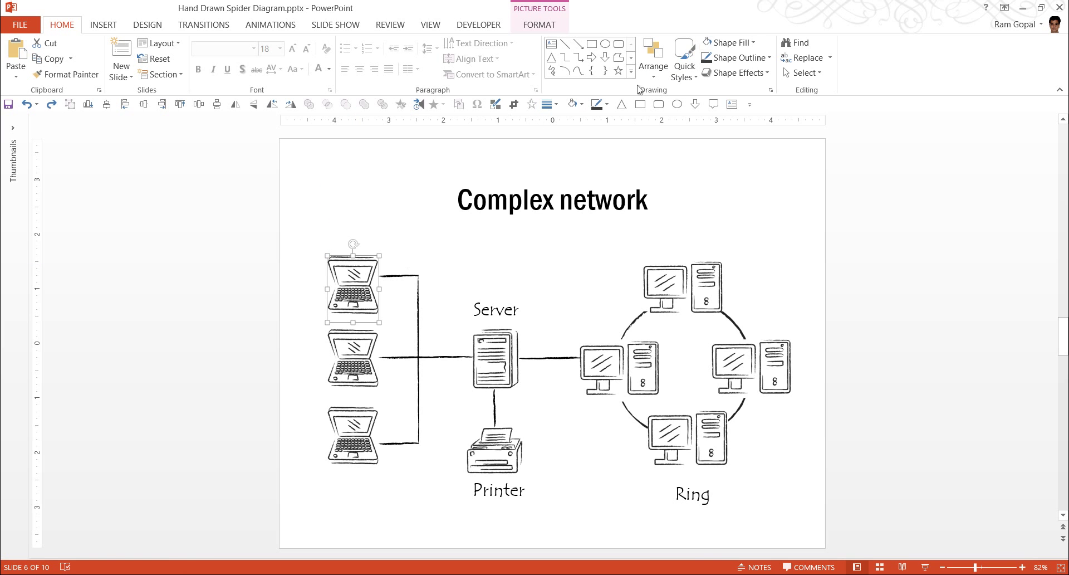
left_click(737, 58)
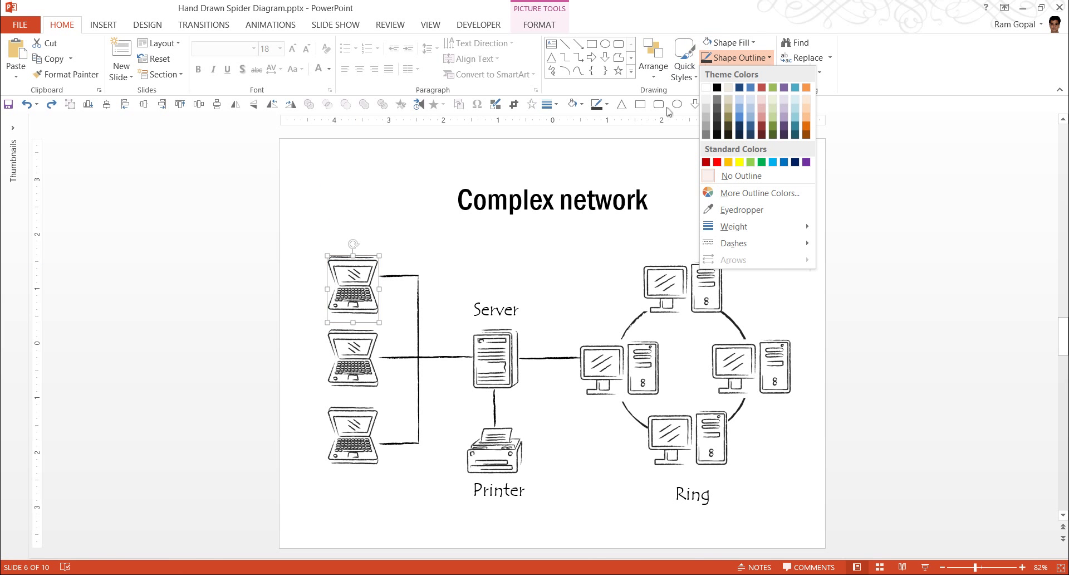
left_click(744, 47)
left_click(743, 47)
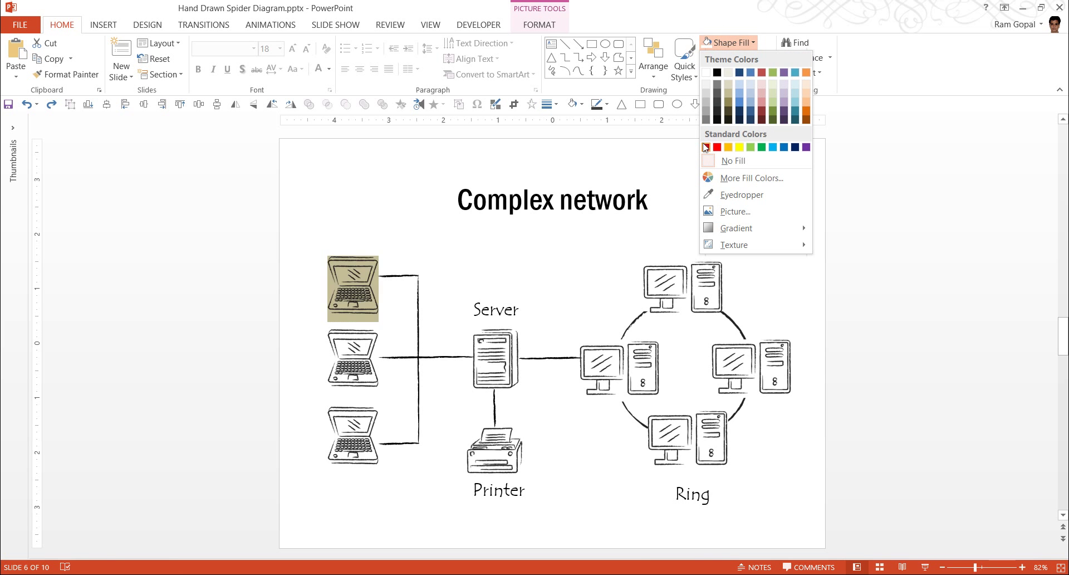
left_click(318, 274)
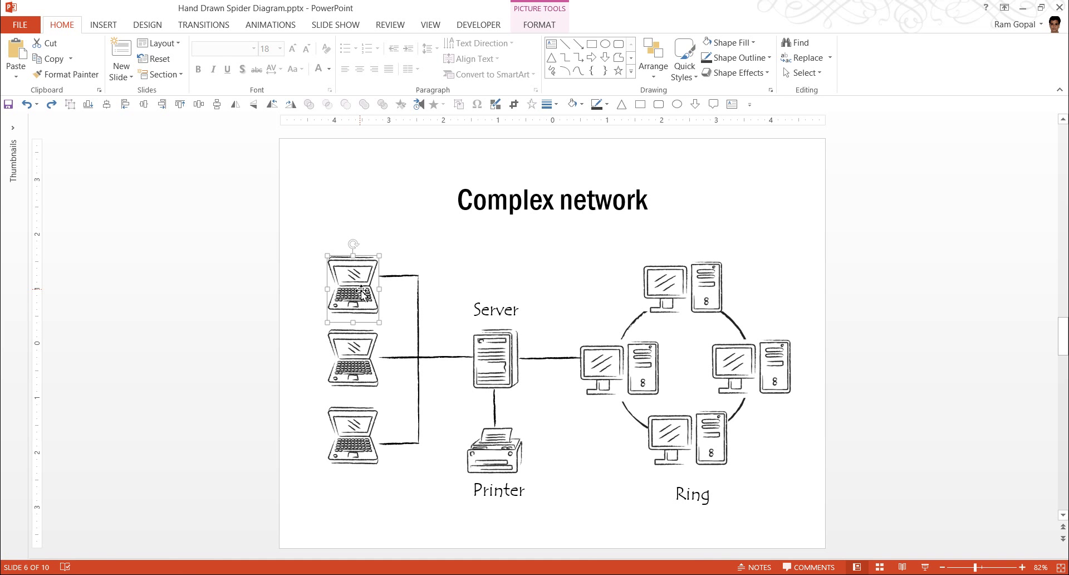
Step: Recolor the uppermost laptop picture with the light red variation
left_click(554, 27)
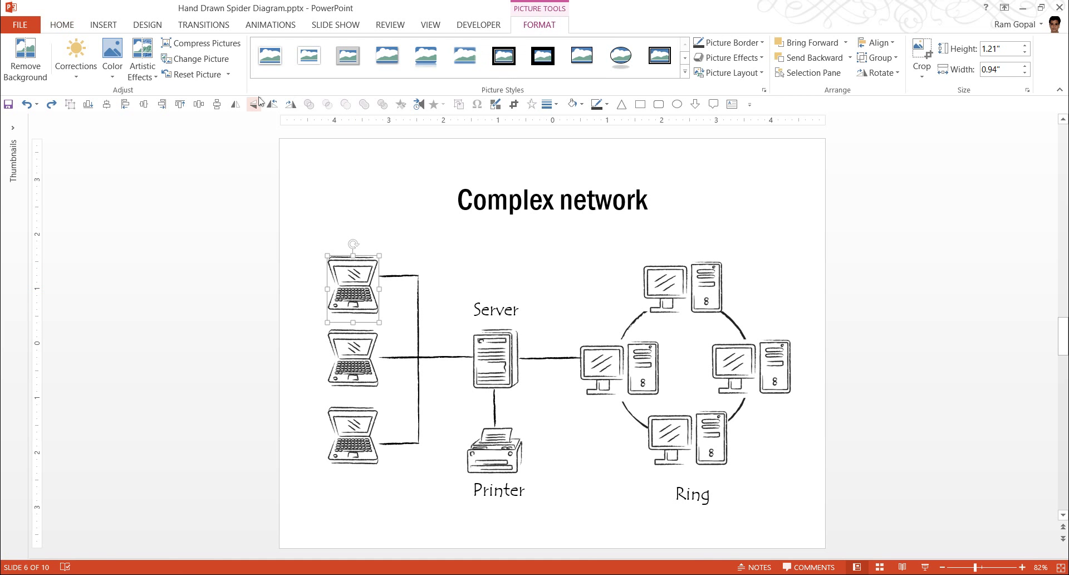
left_click(112, 77)
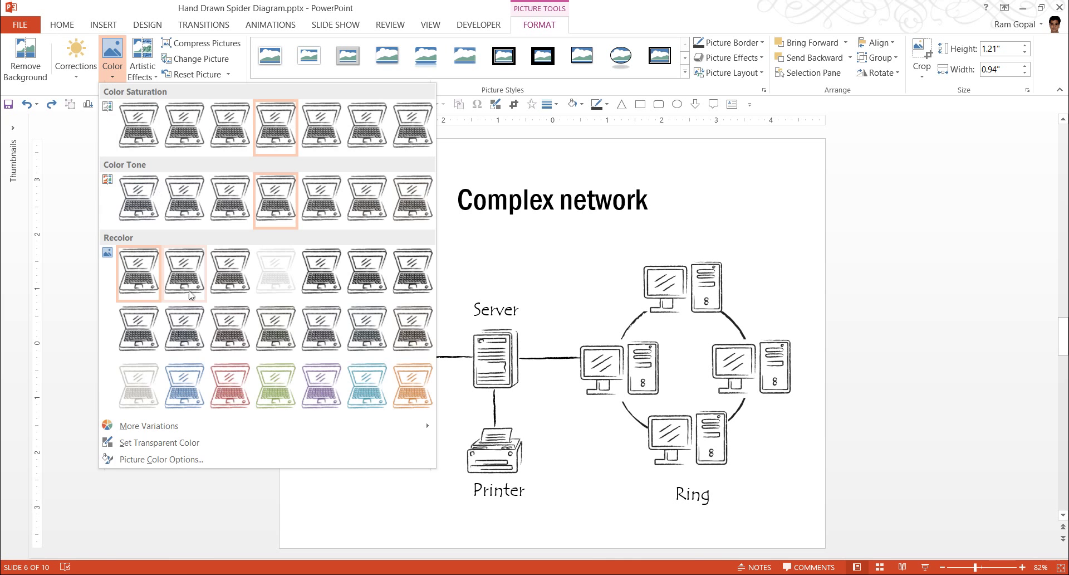
left_click(233, 382)
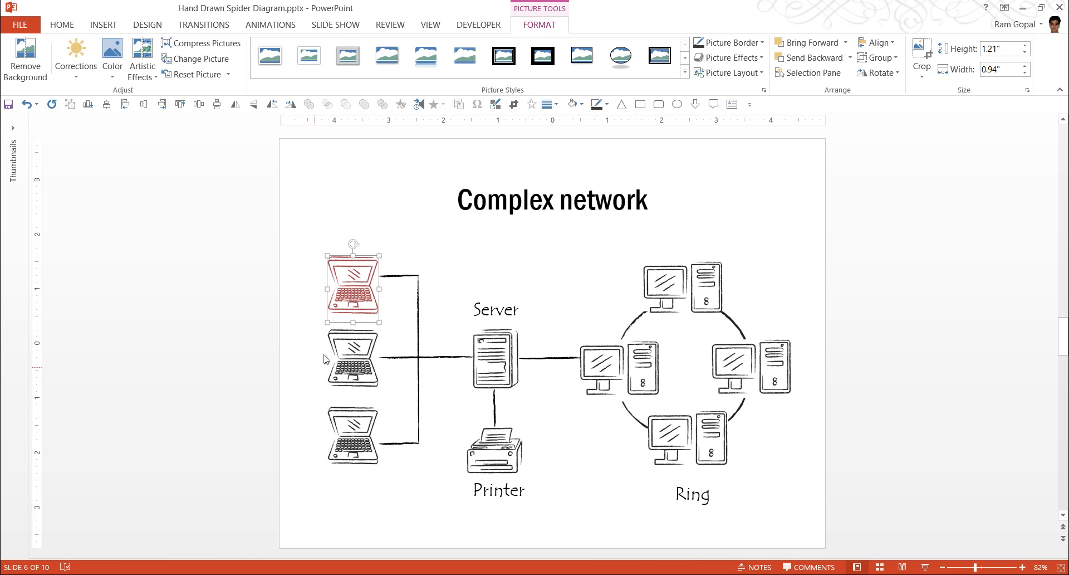
left_click(291, 299)
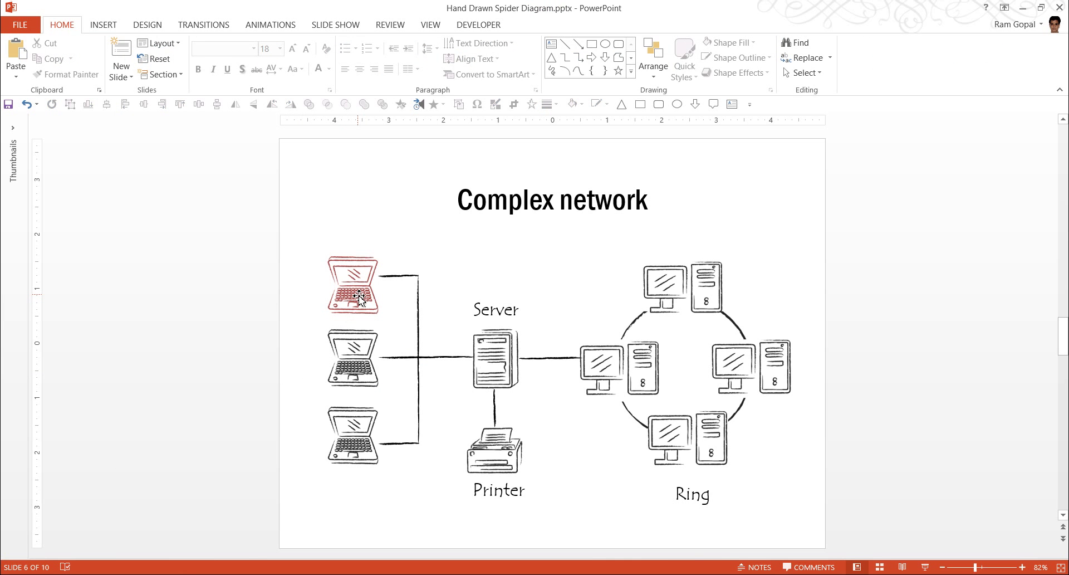
Step: Set the outline of the short connector line beside the uppermost laptop to red
left_click(404, 277)
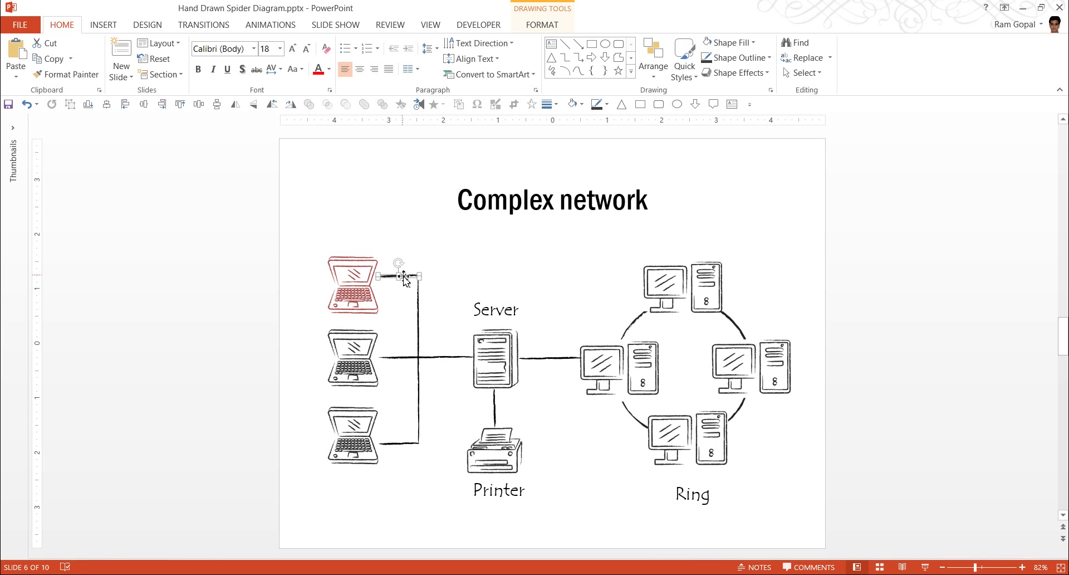
left_click(737, 58)
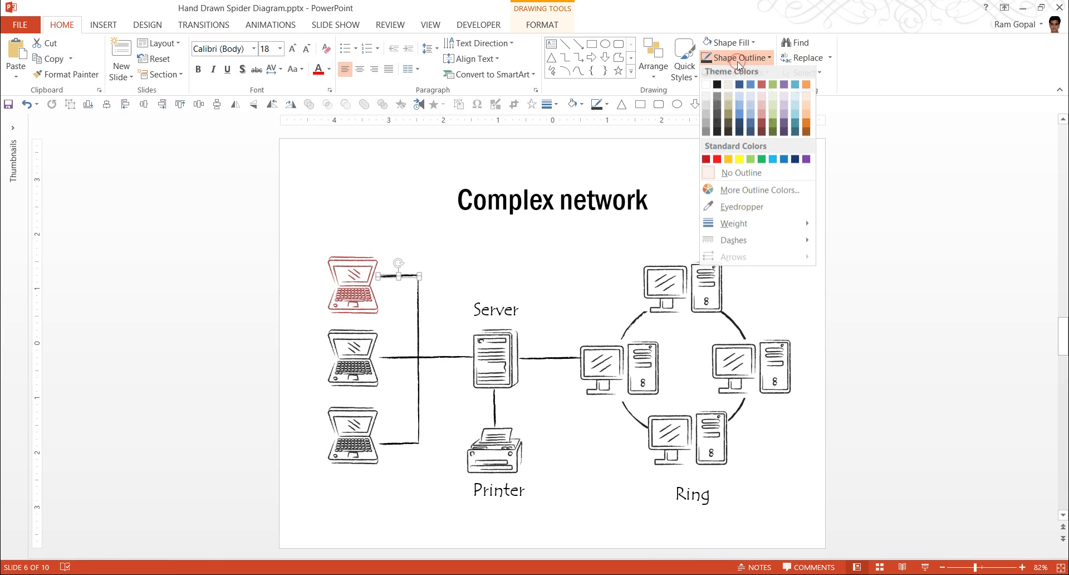
left_click(717, 162)
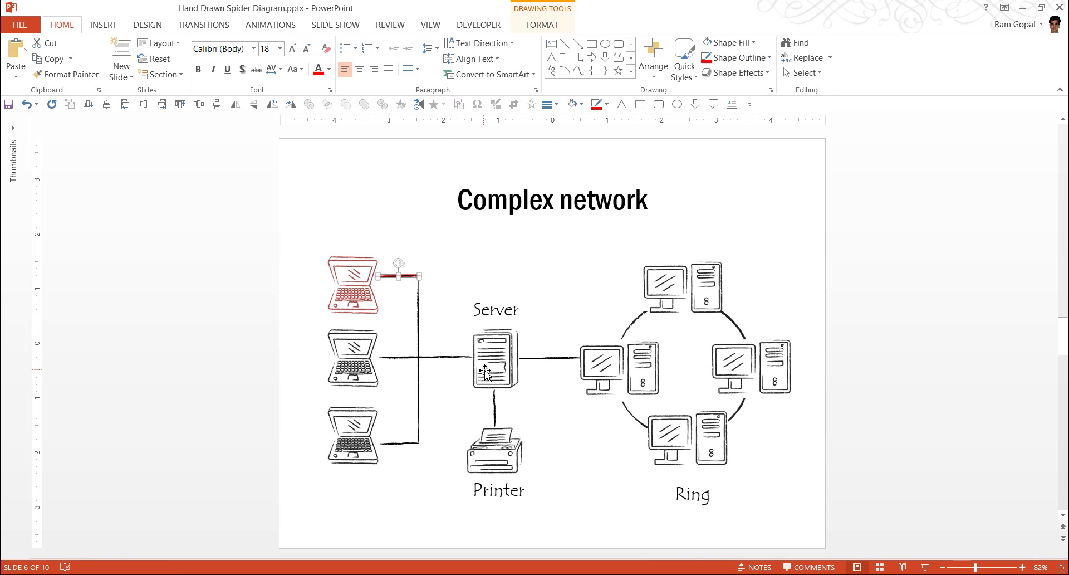
Step: Color the "Server" label's text red and go on to the Four directions slide
left_click(513, 314)
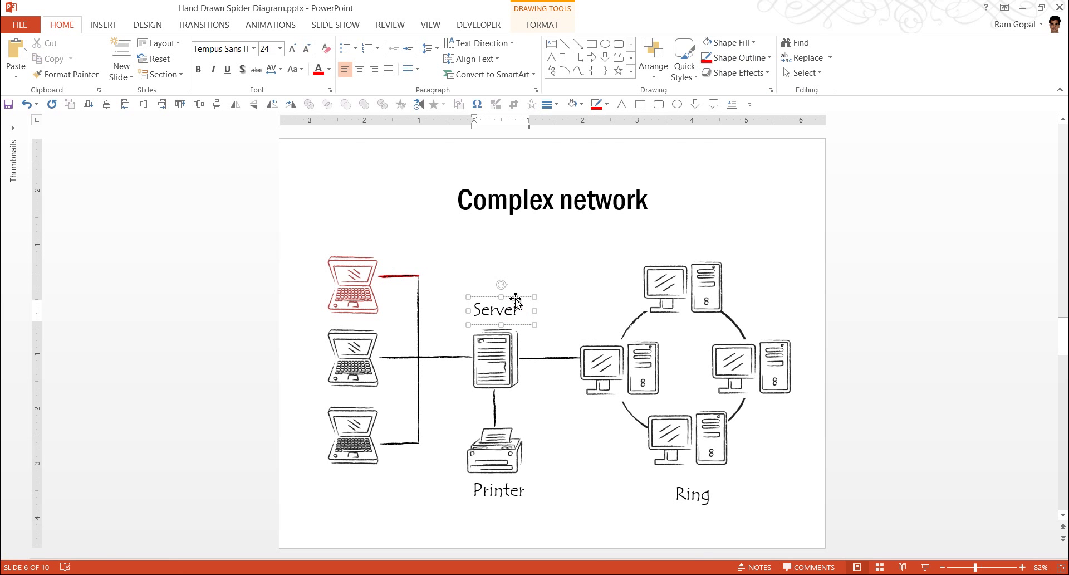
left_click(324, 73)
left_click(804, 284)
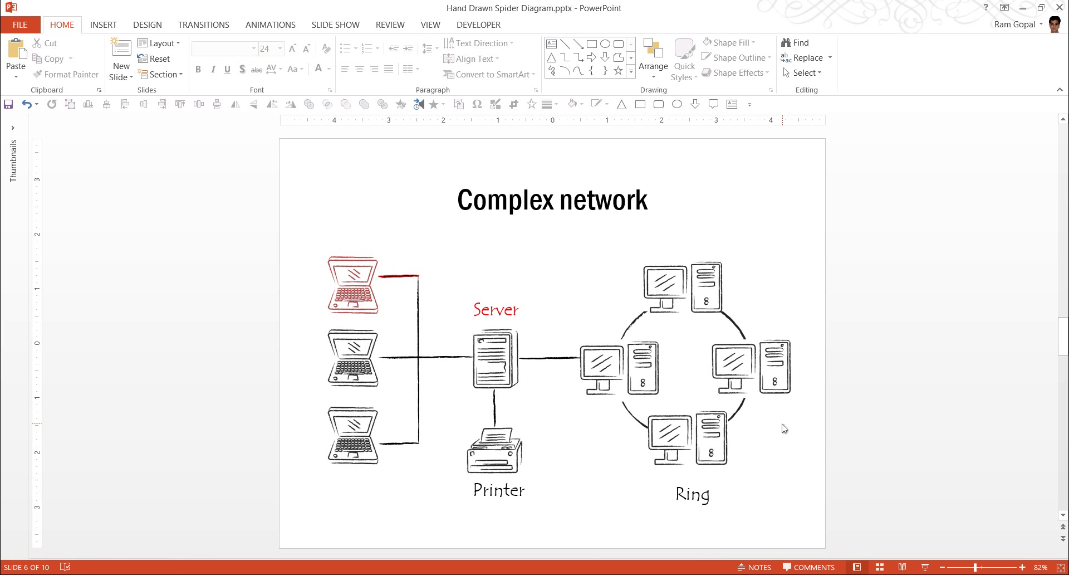
scroll(783, 426, "down", 1)
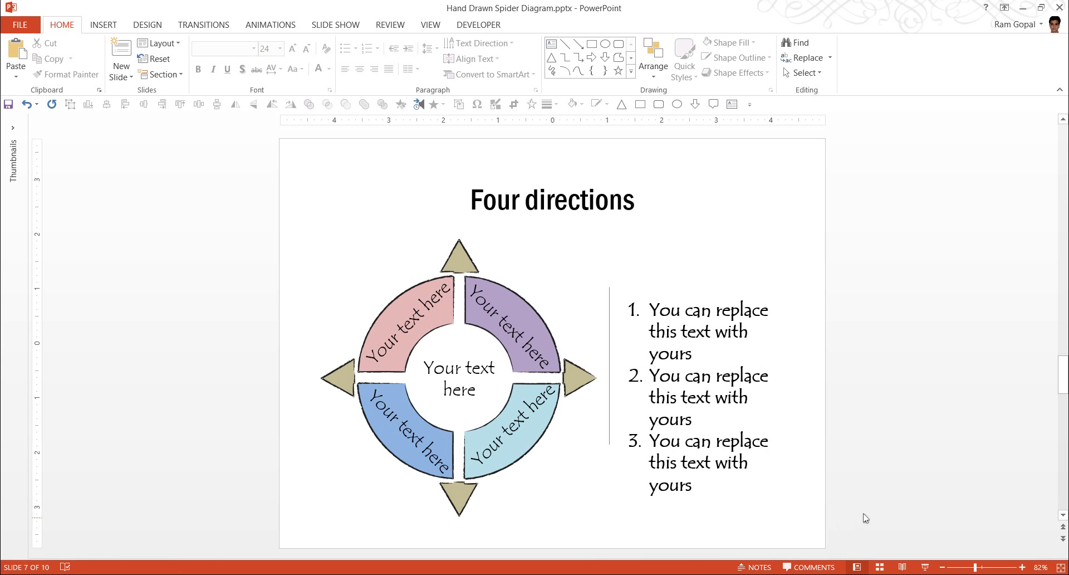